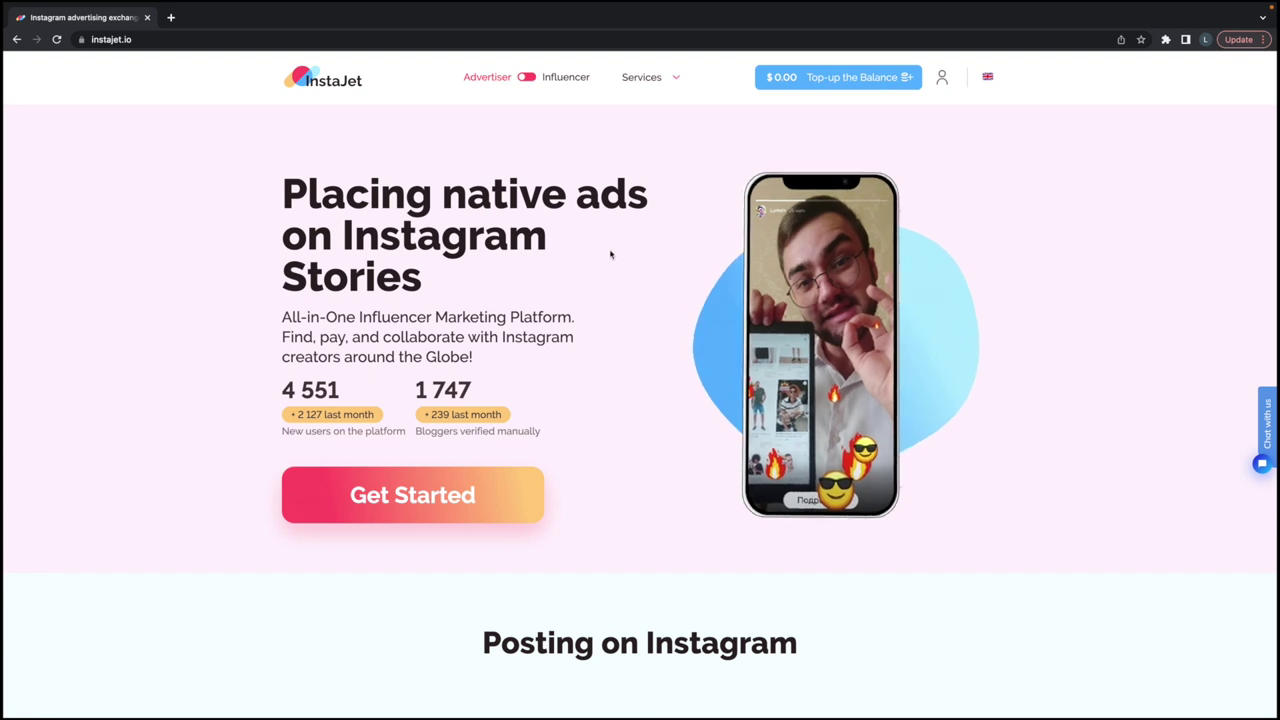
Browse the InstaJet homepage, glancing at the influencer side before returning to the advertiser page
{"action": "scroll", "coordinate": [560, 250], "scroll_direction": "down", "scroll_amount": 1}
{"action": "scroll", "coordinate": [560, 250], "scroll_direction": "up", "scroll_amount": 1}
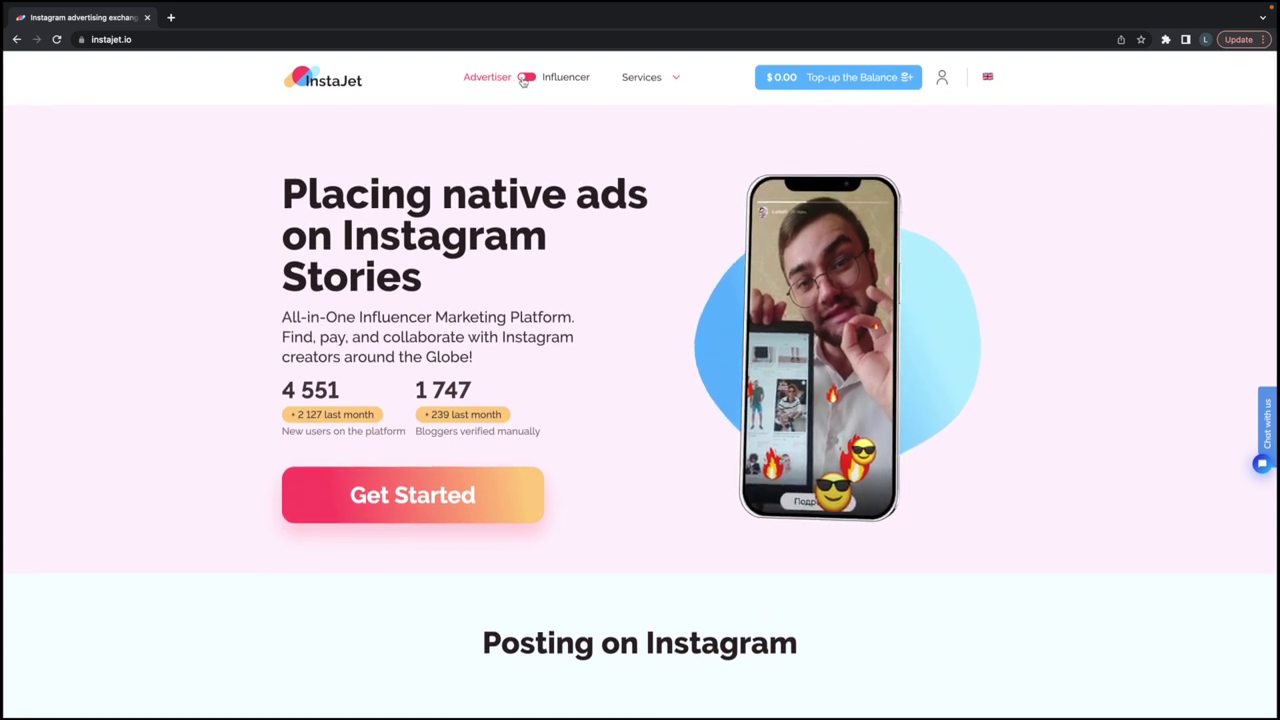
{"action": "left_click", "coordinate": [524, 79]}
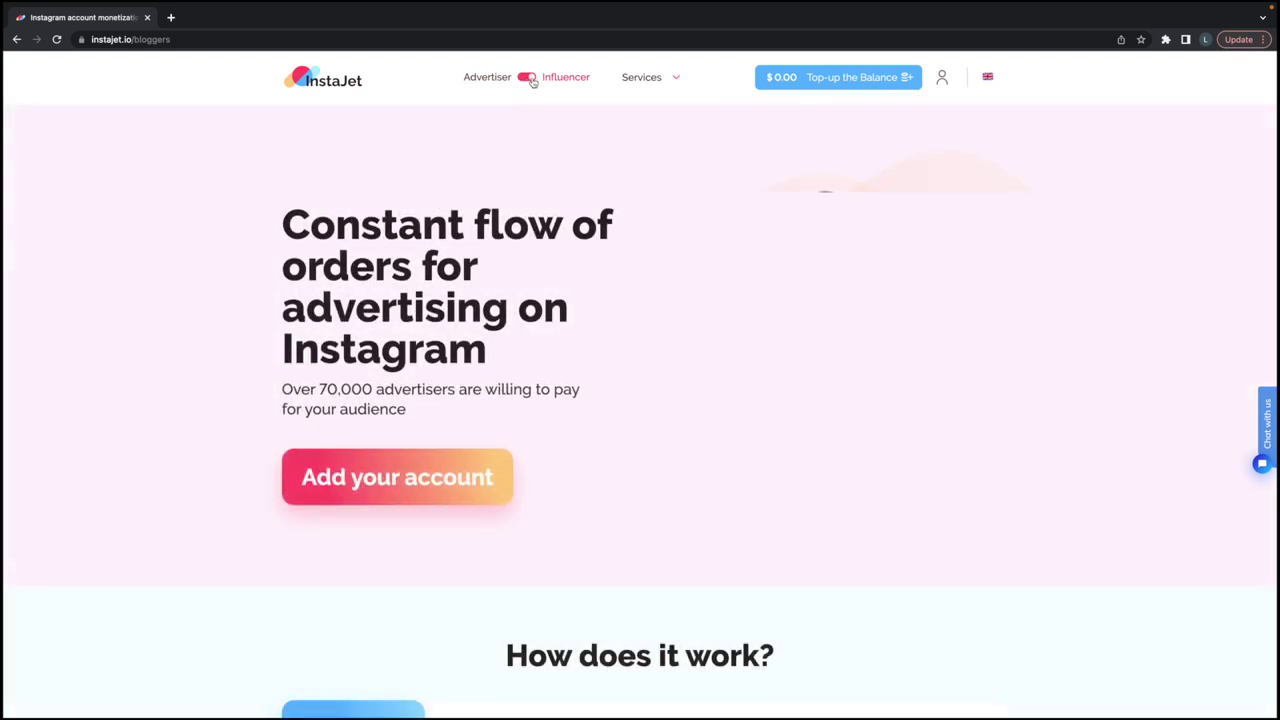
{"action": "left_click", "coordinate": [530, 79]}
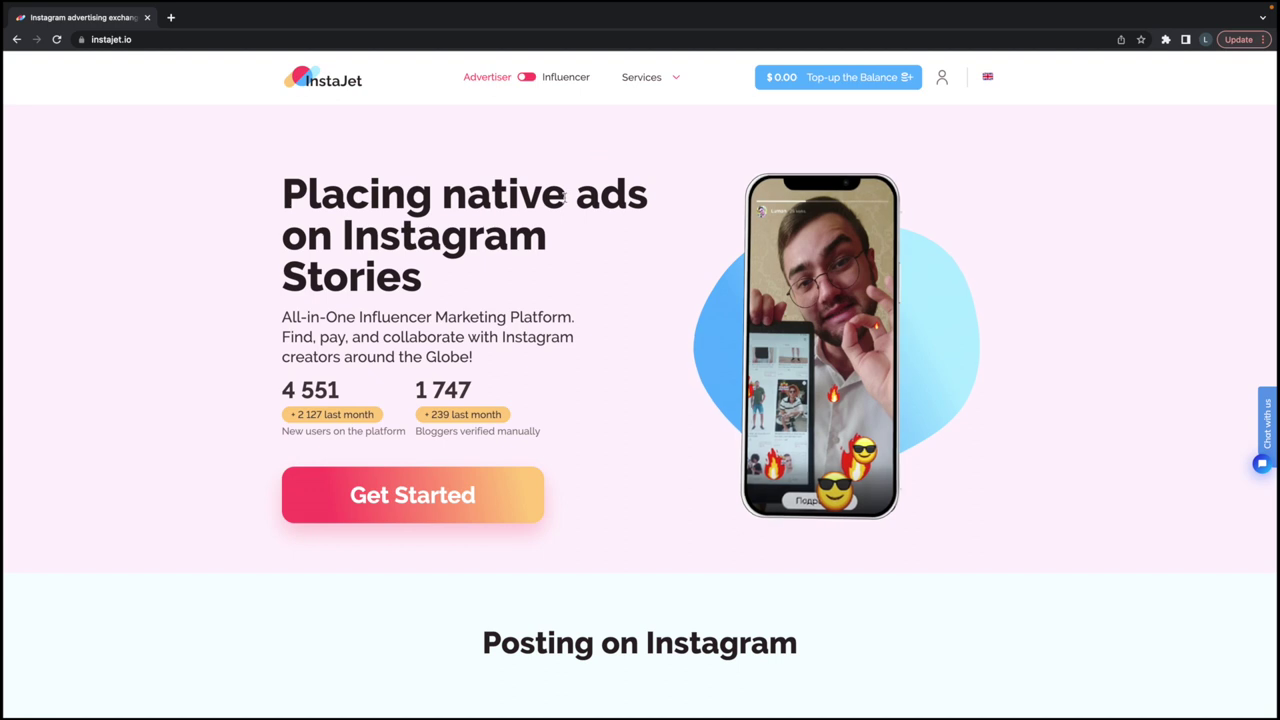
{"action": "scroll", "coordinate": [565, 197], "scroll_direction": "down", "scroll_amount": 3}
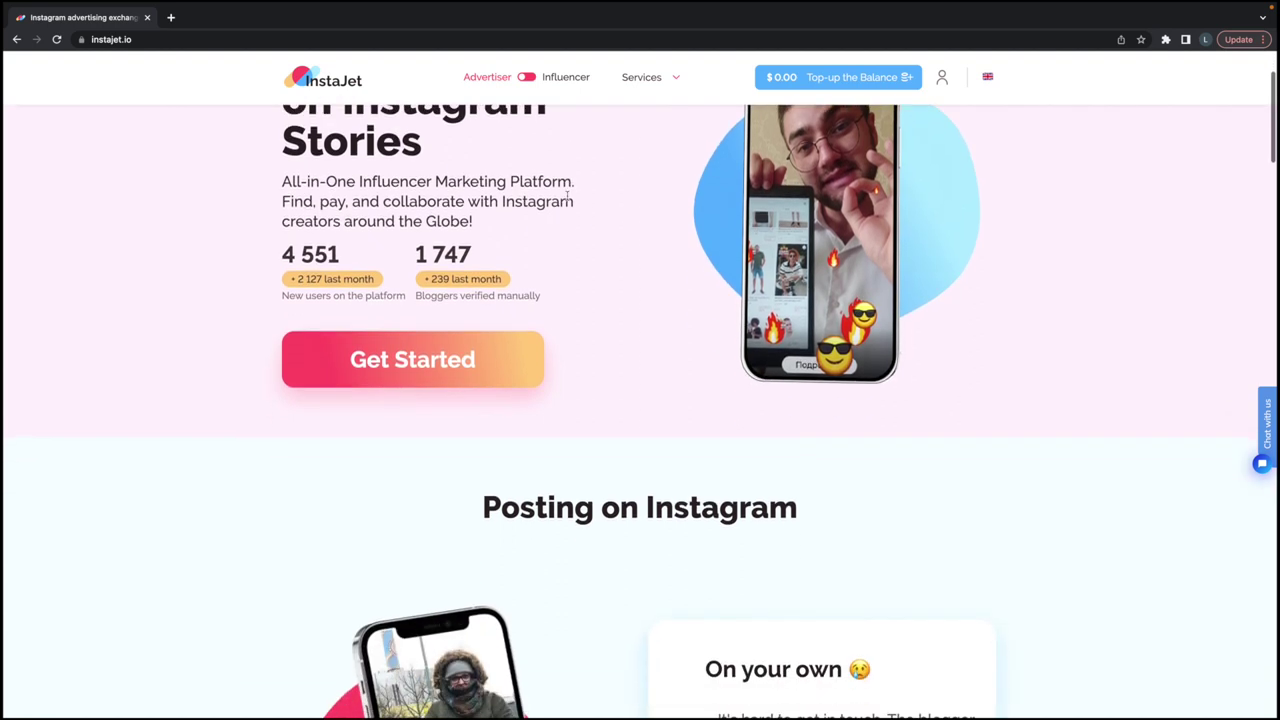
{"action": "scroll", "coordinate": [567, 197], "scroll_direction": "down", "scroll_amount": 1}
{"action": "scroll", "coordinate": [563, 199], "scroll_direction": "down", "scroll_amount": 1}
{"action": "scroll", "coordinate": [560, 200], "scroll_direction": "down", "scroll_amount": 2}
{"action": "scroll", "coordinate": [558, 202], "scroll_direction": "down", "scroll_amount": 2}
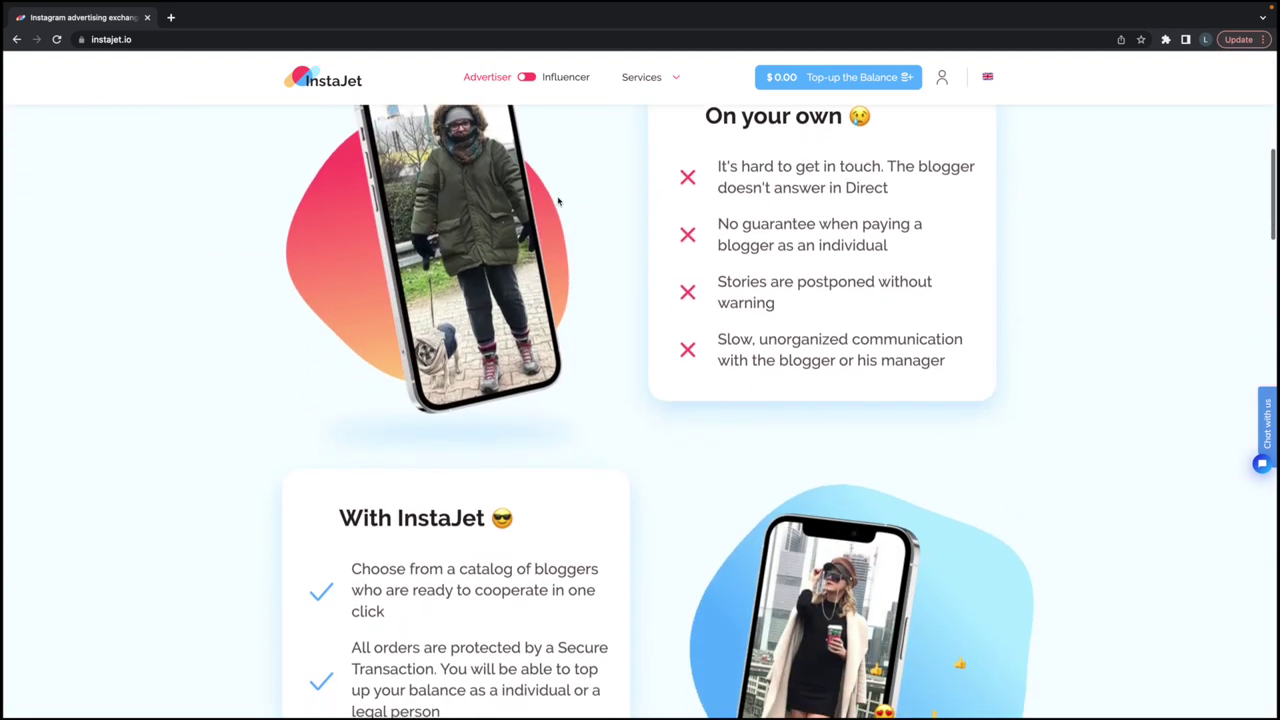
{"action": "scroll", "coordinate": [558, 202], "scroll_direction": "down", "scroll_amount": 1}
{"action": "scroll", "coordinate": [558, 202], "scroll_direction": "down", "scroll_amount": 3}
{"action": "scroll", "coordinate": [558, 202], "scroll_direction": "up", "scroll_amount": 2}
{"action": "scroll", "coordinate": [558, 202], "scroll_direction": "up", "scroll_amount": 5}
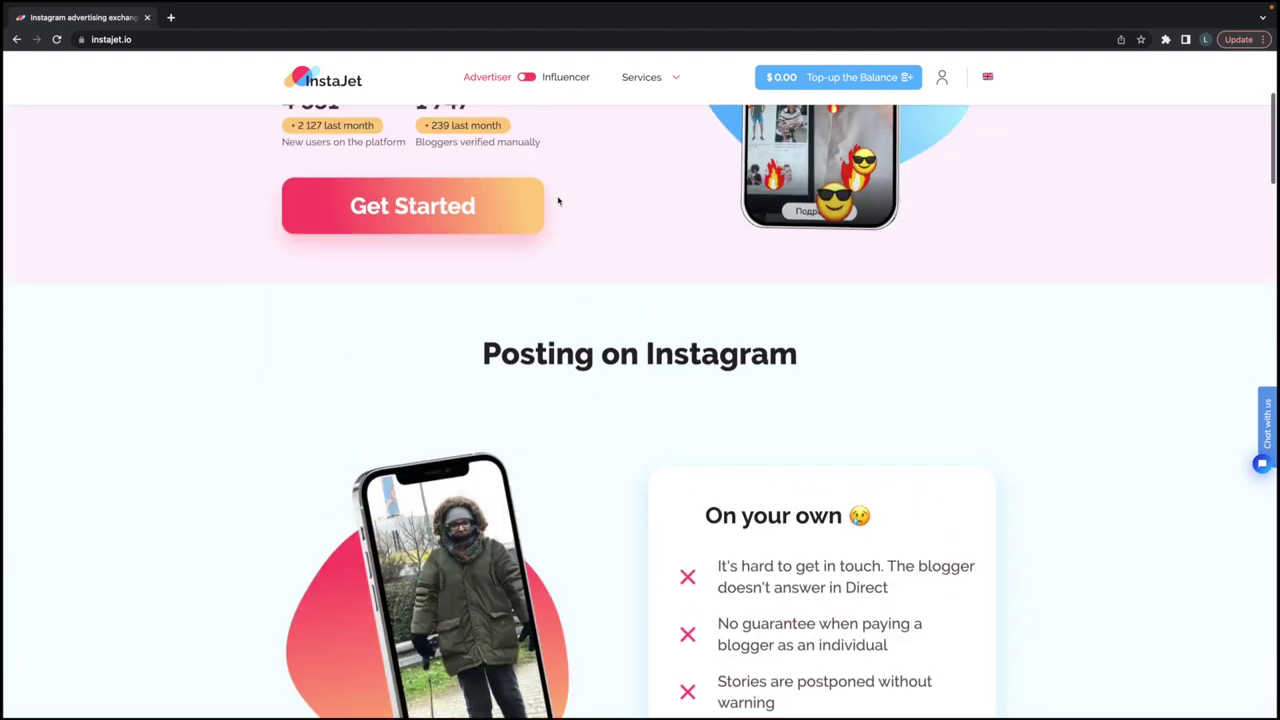
{"action": "scroll", "coordinate": [558, 202], "scroll_direction": "down", "scroll_amount": 3}
{"action": "scroll", "coordinate": [558, 200], "scroll_direction": "down", "scroll_amount": 1}
{"action": "scroll", "coordinate": [558, 200], "scroll_direction": "up", "scroll_amount": 7}
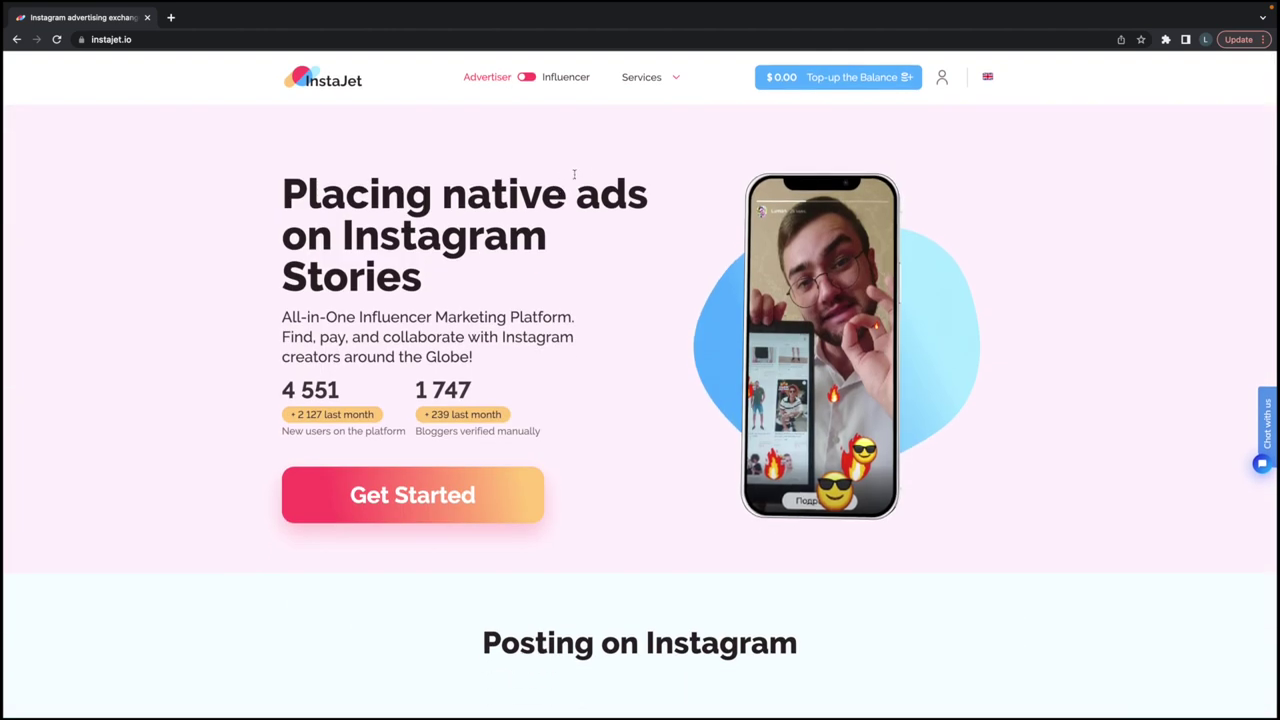
Open the Blogger Catalog and set AR BGM CENTER to 3 stories for $21.6
{"action": "left_click", "coordinate": [420, 490]}
{"action": "left_click", "coordinate": [26, 690]}
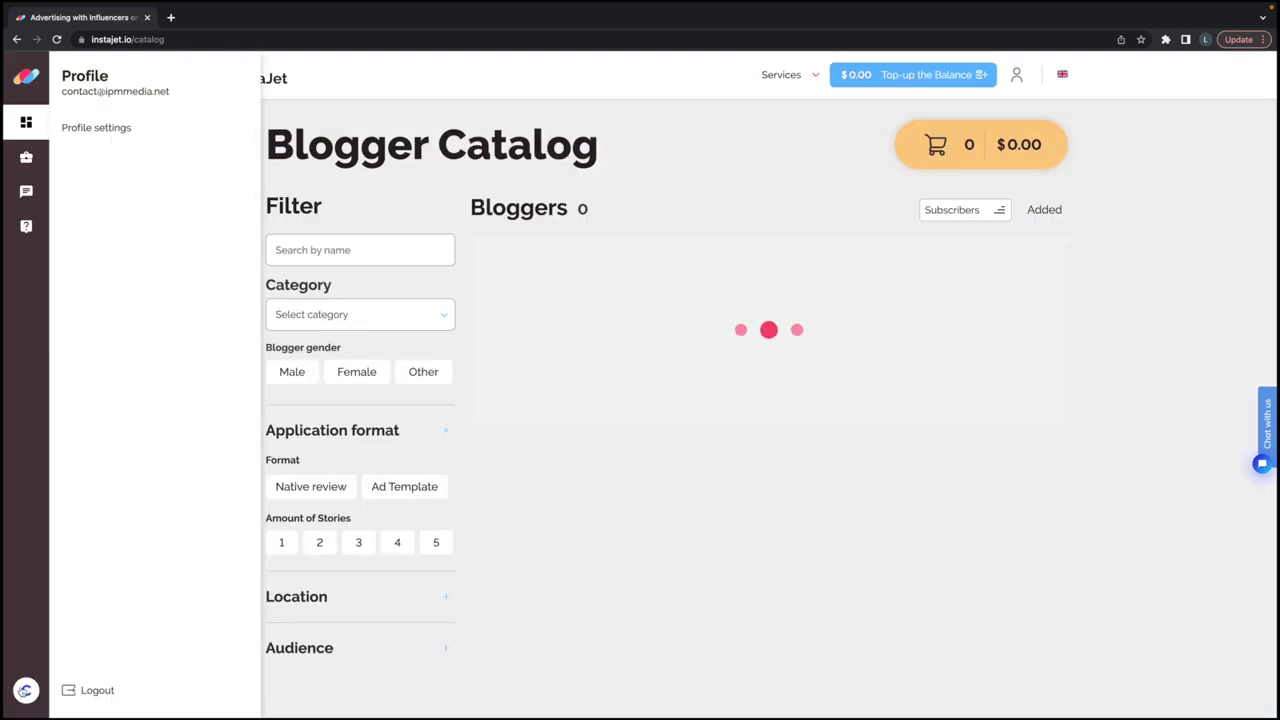
{"action": "left_click", "coordinate": [466, 284]}
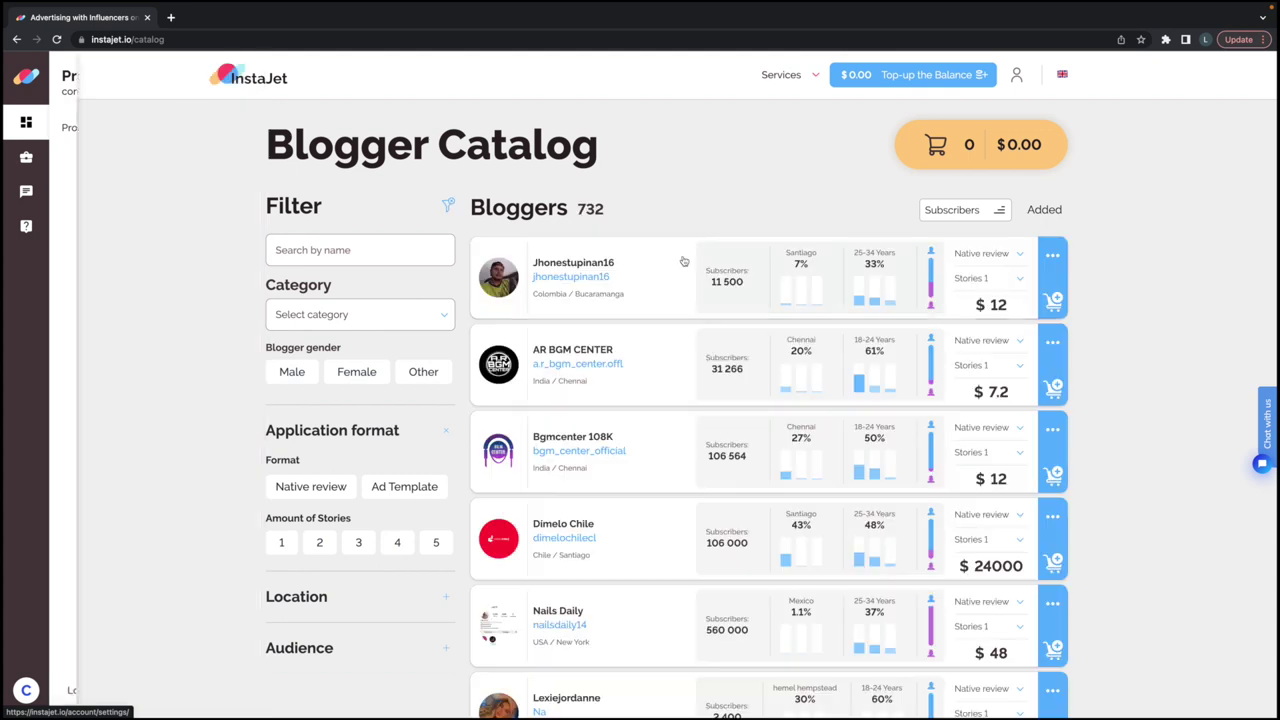
{"action": "scroll", "coordinate": [680, 229], "scroll_direction": "down", "scroll_amount": 1}
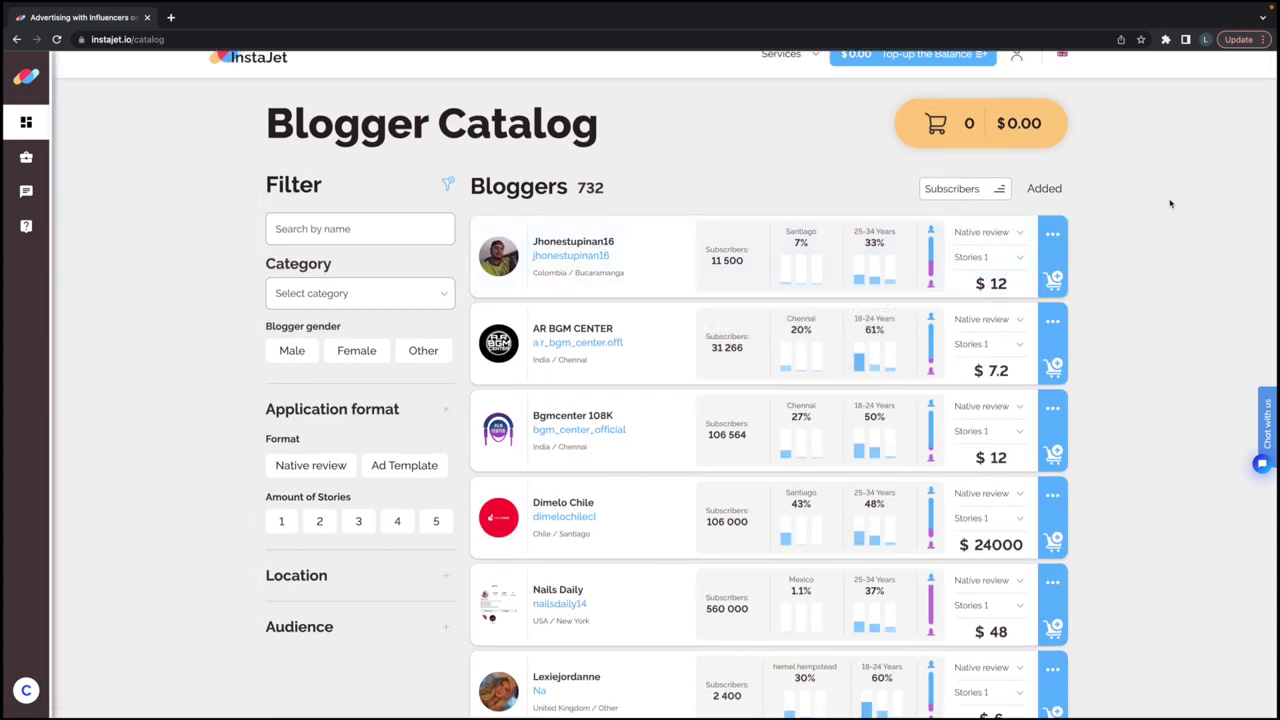
{"action": "scroll", "coordinate": [1148, 216], "scroll_direction": "down", "scroll_amount": 1}
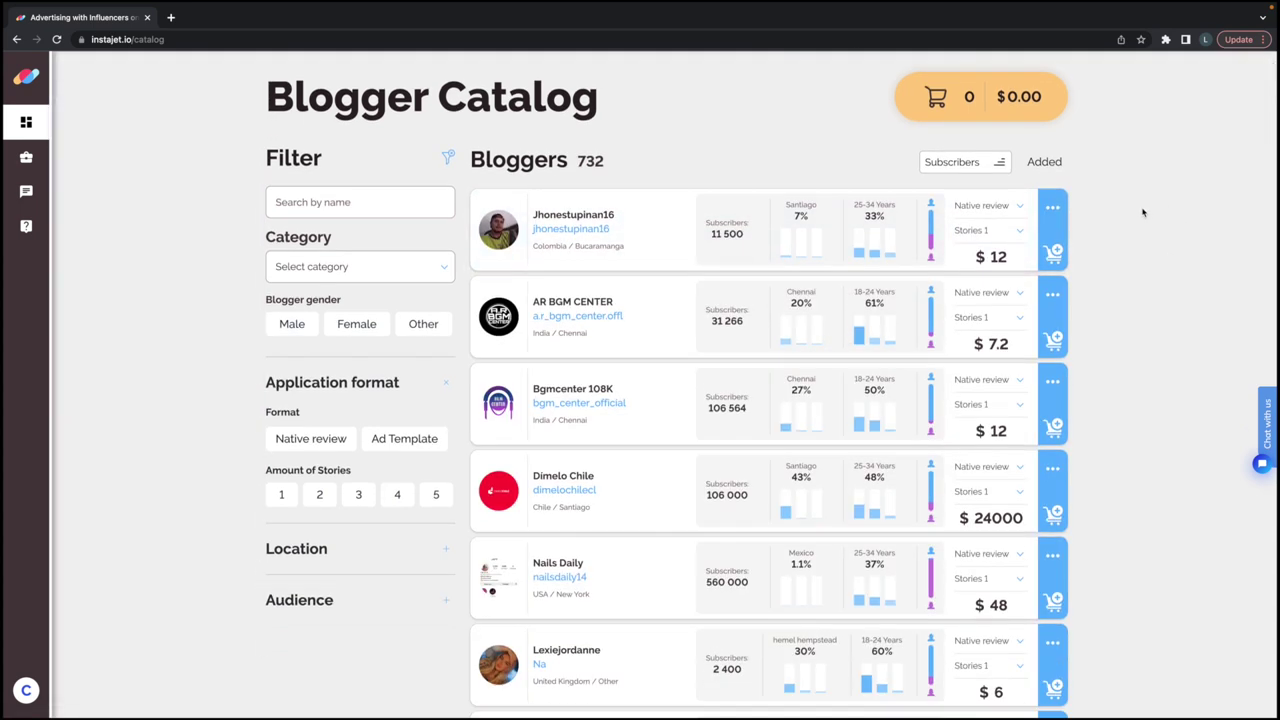
{"action": "scroll", "coordinate": [1143, 212], "scroll_direction": "down", "scroll_amount": 1}
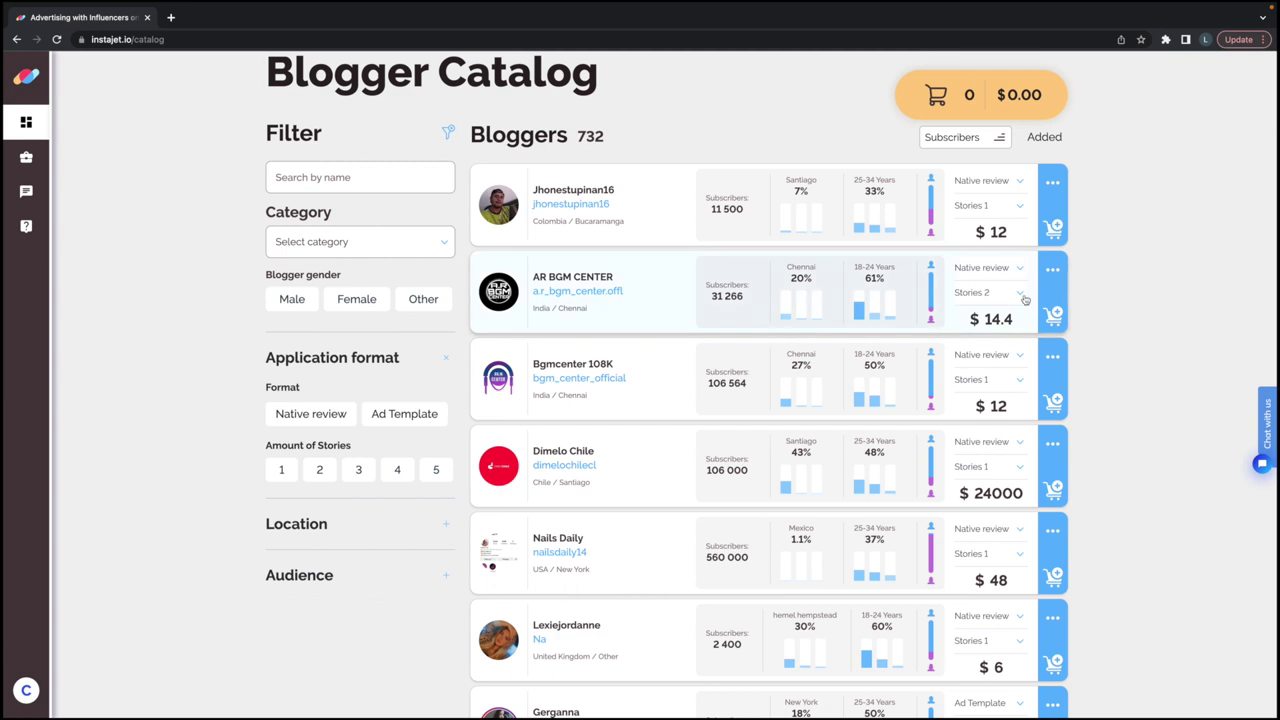
{"action": "left_click", "coordinate": [1000, 369]}
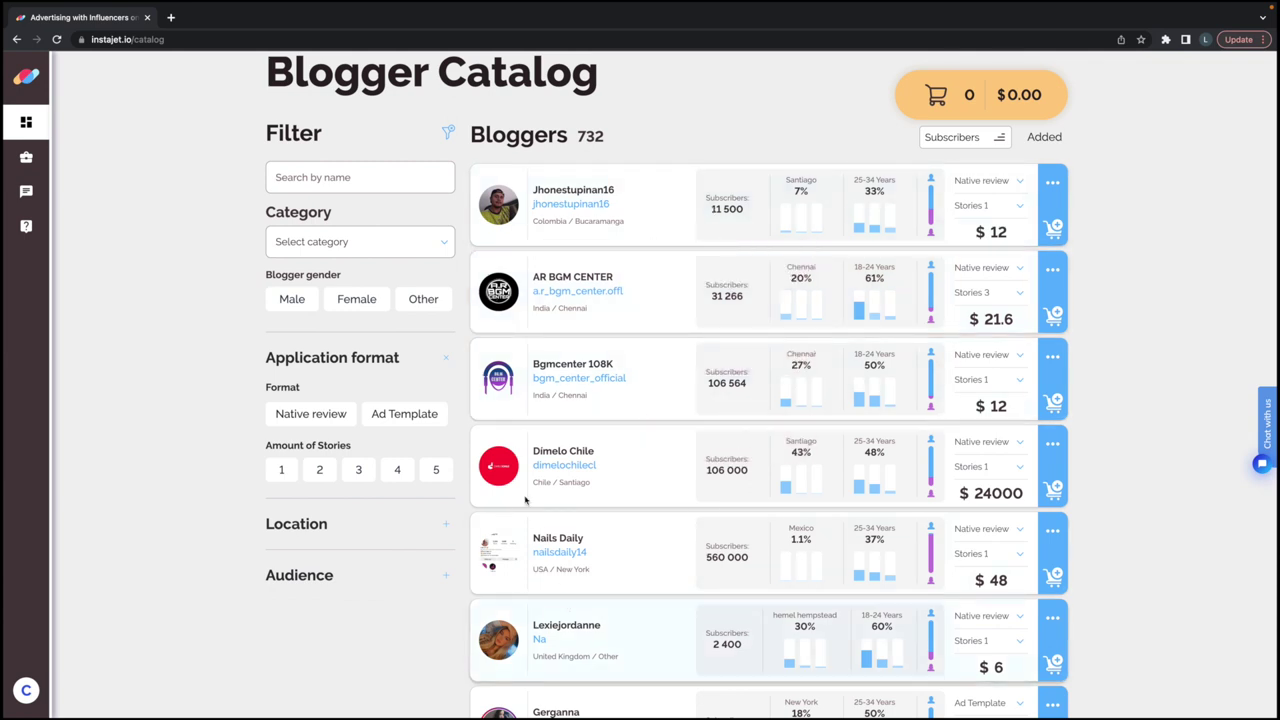
Look through the Location filter's category, country and language options without selecting any
{"action": "scroll", "coordinate": [357, 279], "scroll_direction": "down", "scroll_amount": 1}
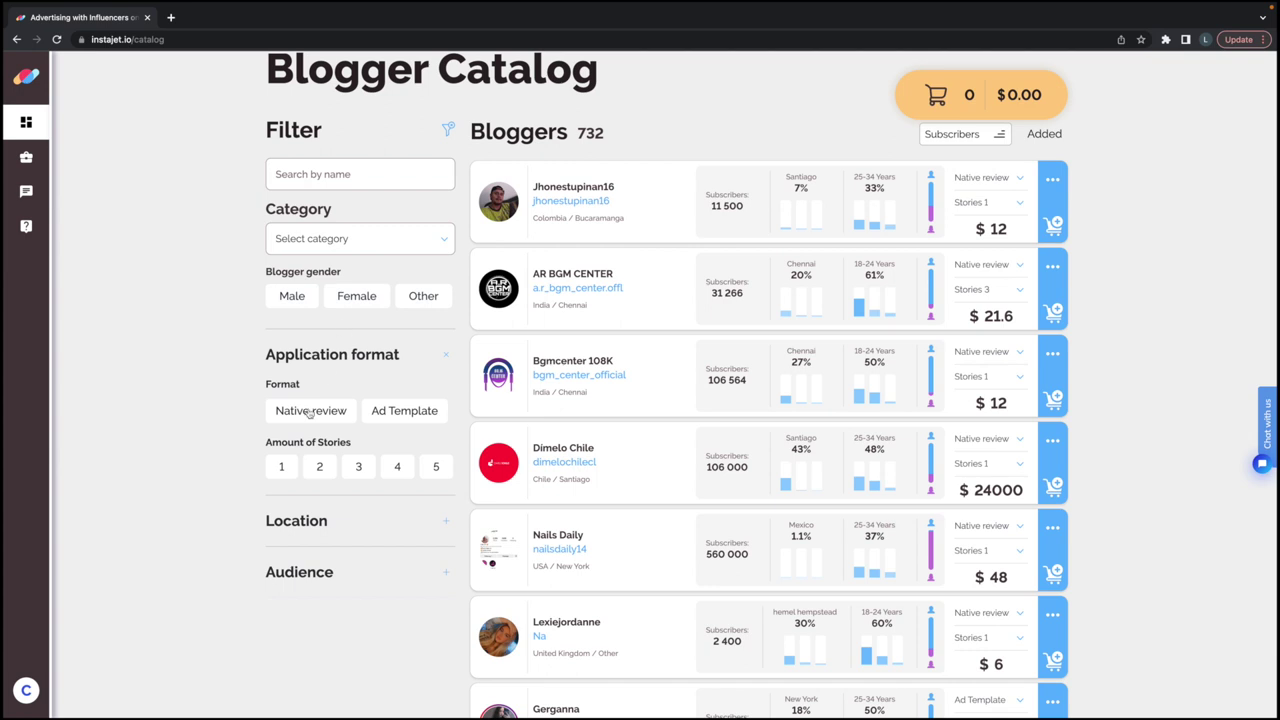
{"action": "left_click", "coordinate": [347, 518]}
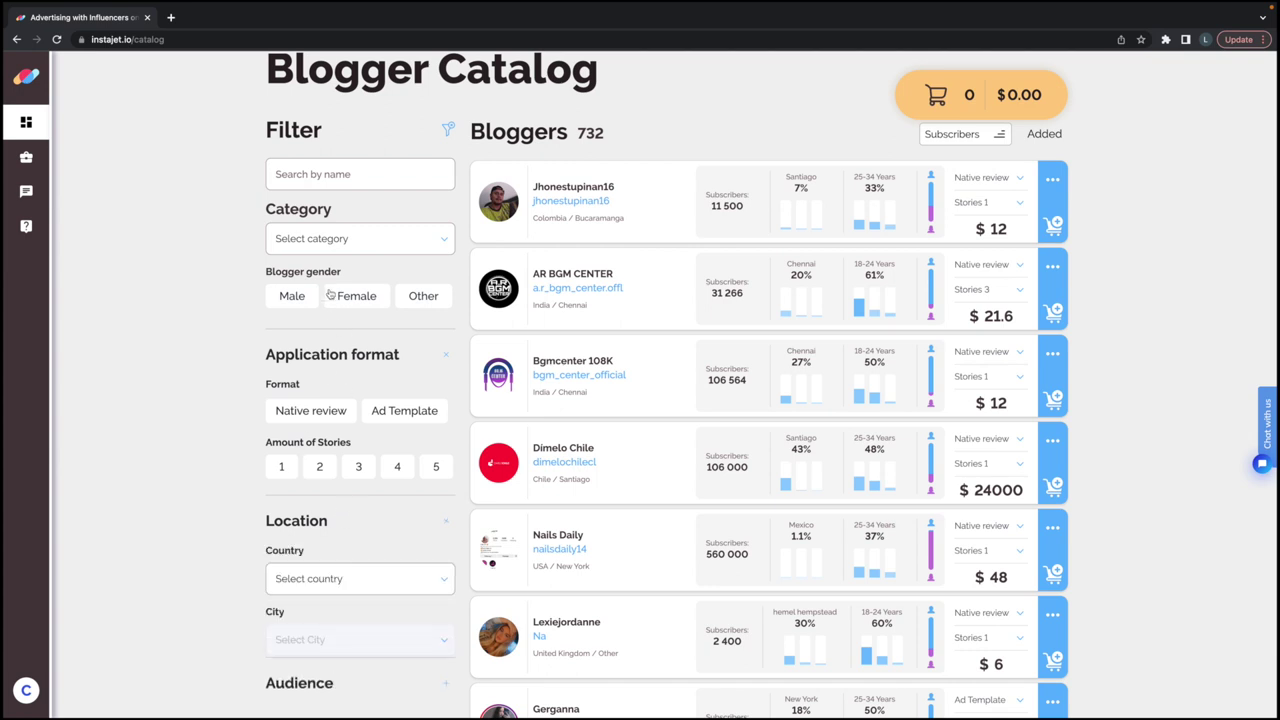
{"action": "left_click", "coordinate": [377, 247]}
{"action": "left_click", "coordinate": [171, 337]}
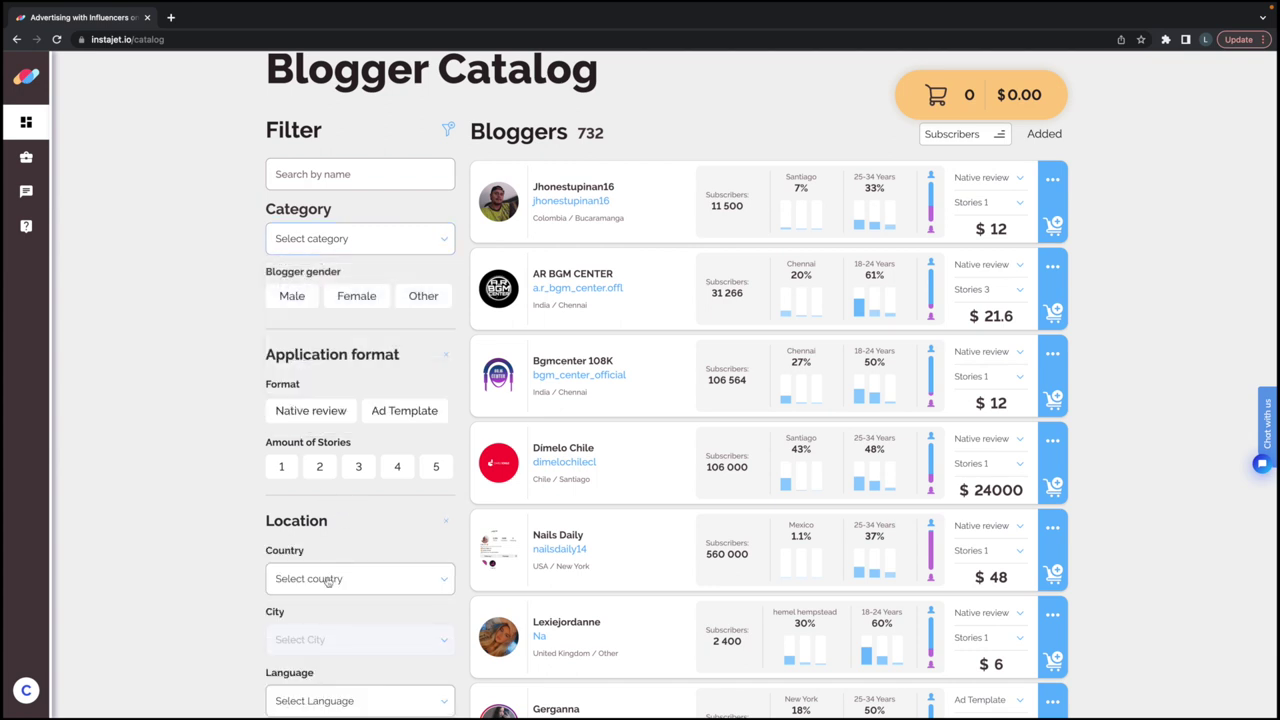
{"action": "scroll", "coordinate": [210, 505], "scroll_direction": "down", "scroll_amount": 2}
{"action": "left_click", "coordinate": [226, 400]}
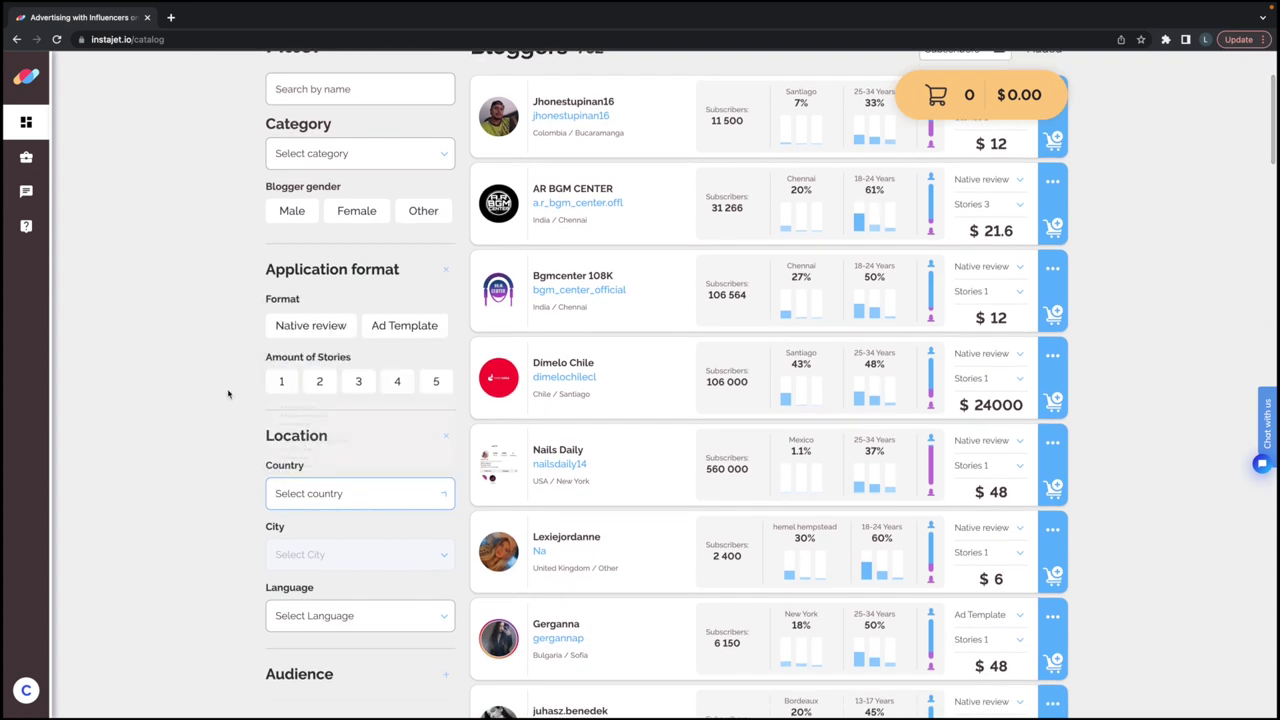
{"action": "scroll", "coordinate": [290, 440], "scroll_direction": "down", "scroll_amount": 1}
{"action": "scroll", "coordinate": [367, 525], "scroll_direction": "down", "scroll_amount": 1}
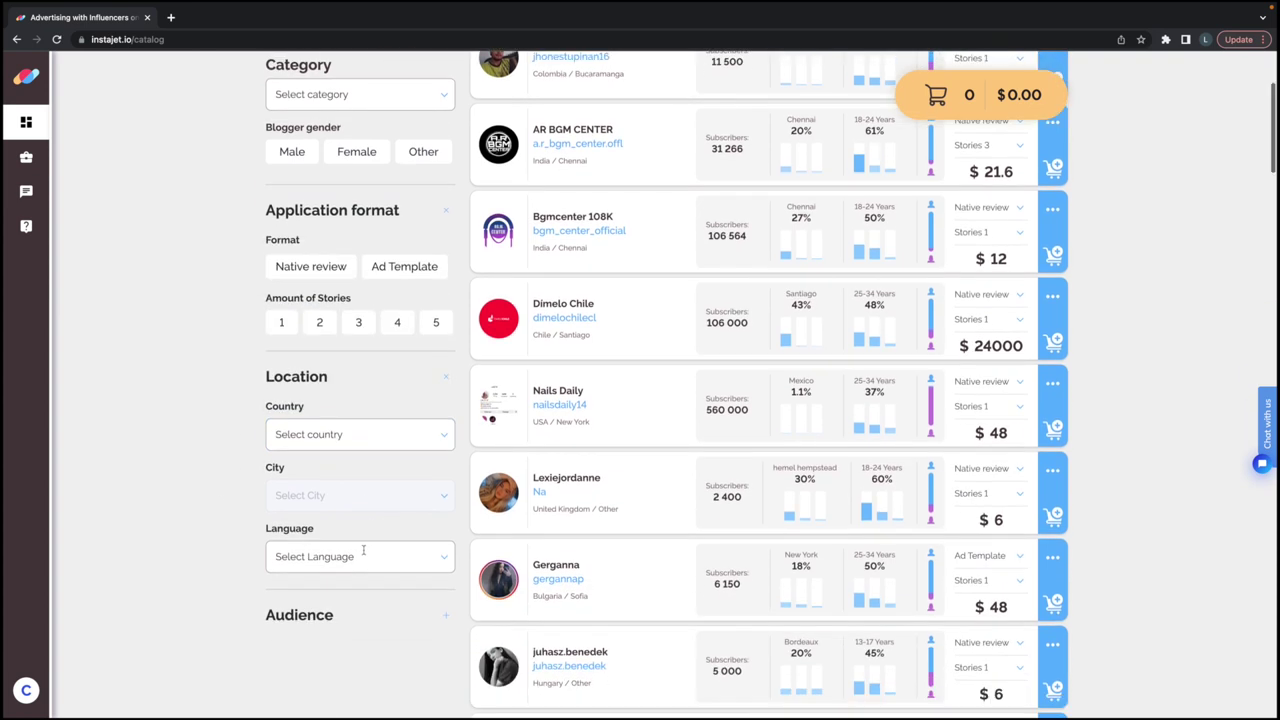
{"action": "left_click", "coordinate": [363, 549]}
{"action": "scroll", "coordinate": [250, 515], "scroll_direction": "down", "scroll_amount": 2}
{"action": "left_click", "coordinate": [257, 509]}
Filter the audience to ages 25–34, narrowing the catalog to 25 bloggers
{"action": "left_click", "coordinate": [345, 460]}
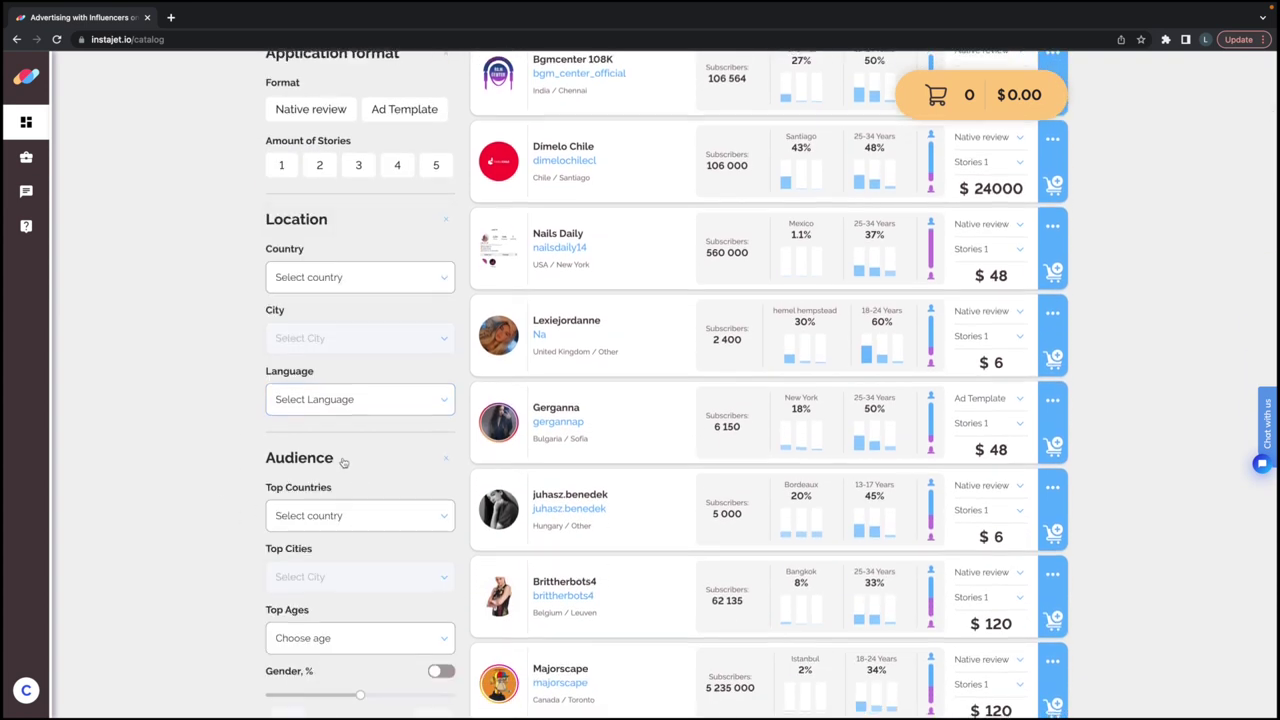
{"action": "scroll", "coordinate": [340, 465], "scroll_direction": "down", "scroll_amount": 2}
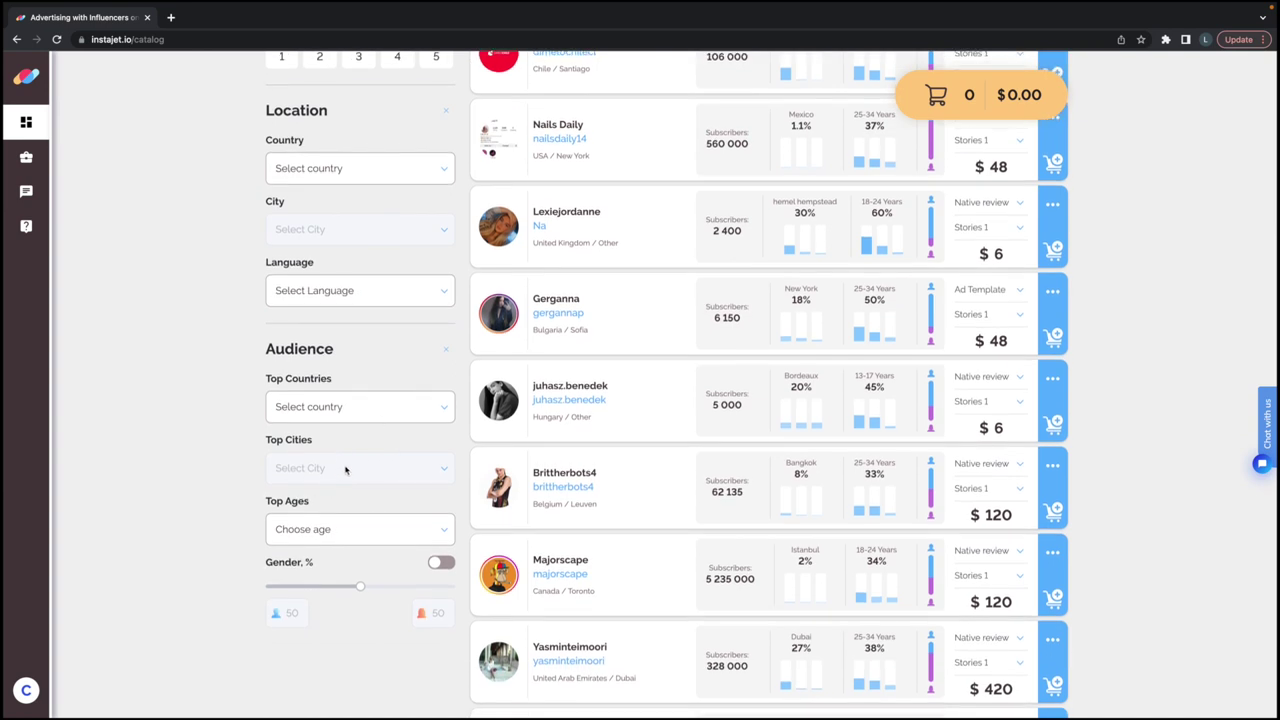
{"action": "left_click", "coordinate": [330, 528]}
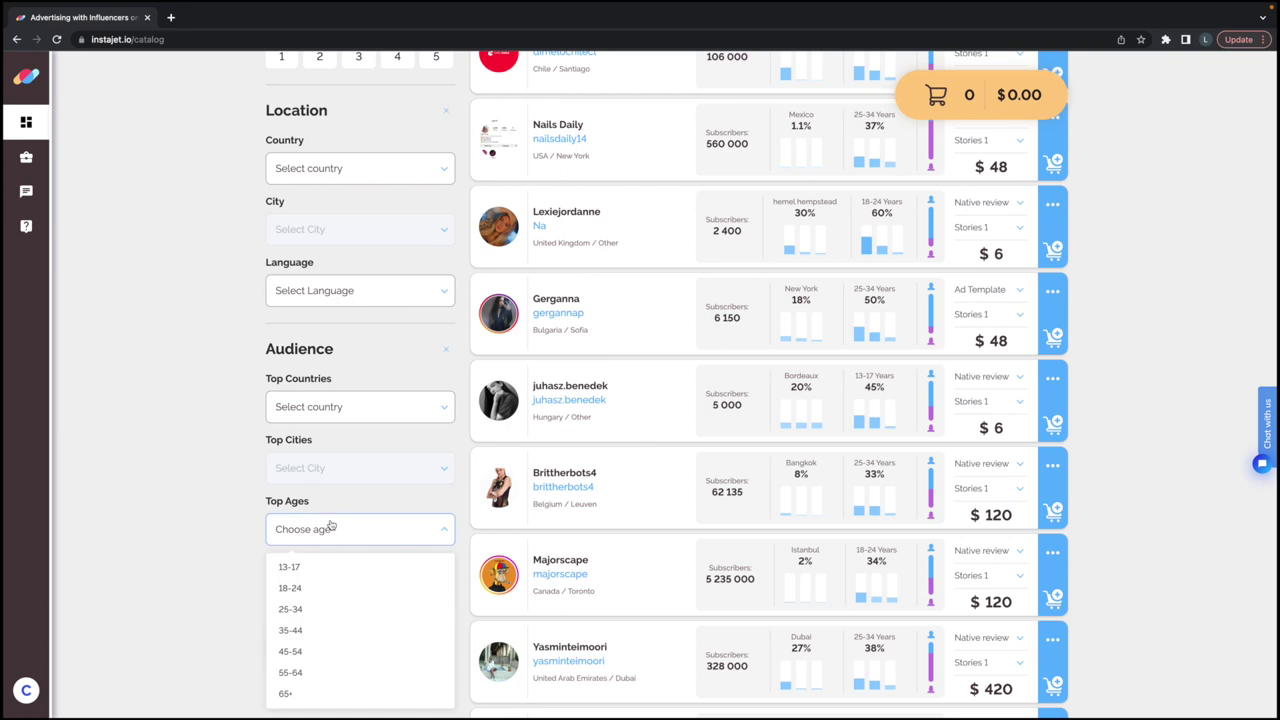
{"action": "scroll", "coordinate": [322, 527], "scroll_direction": "down", "scroll_amount": 2}
{"action": "left_click", "coordinate": [322, 517]}
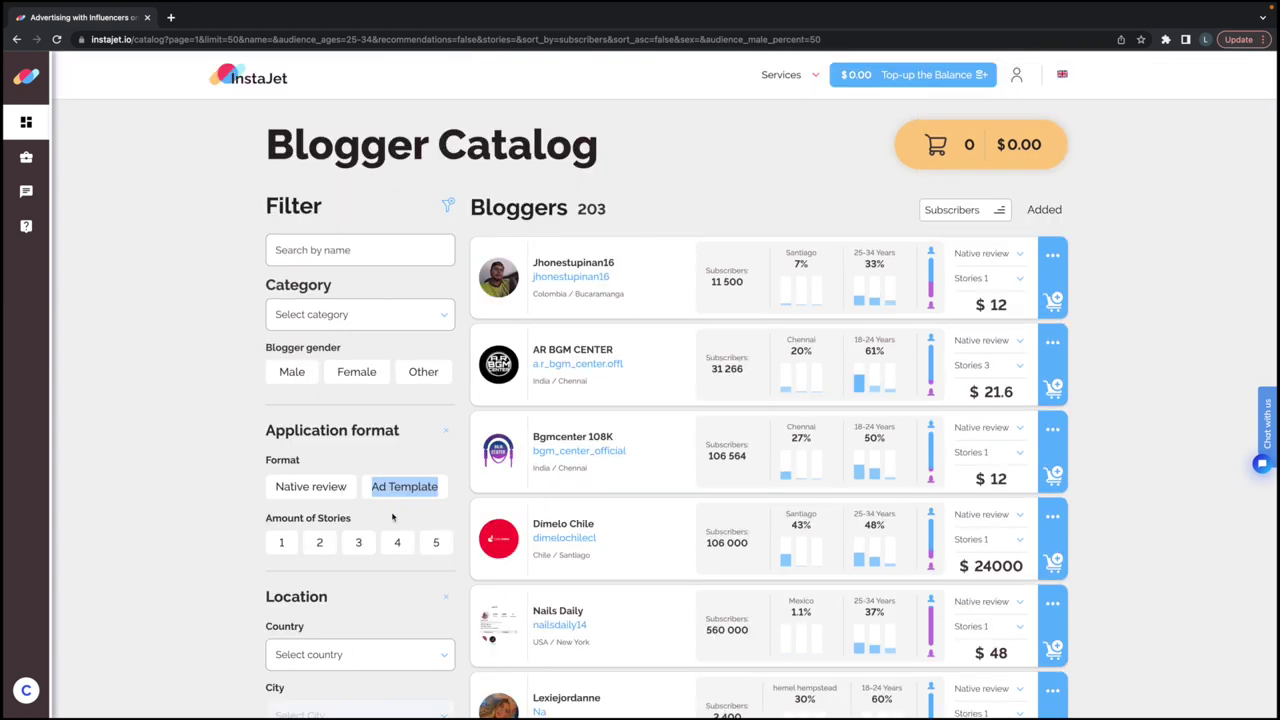
{"action": "scroll", "coordinate": [390, 530], "scroll_direction": "down", "scroll_amount": 5}
{"action": "scroll", "coordinate": [377, 568], "scroll_direction": "down", "scroll_amount": 2}
{"action": "scroll", "coordinate": [386, 557], "scroll_direction": "down", "scroll_amount": 10}
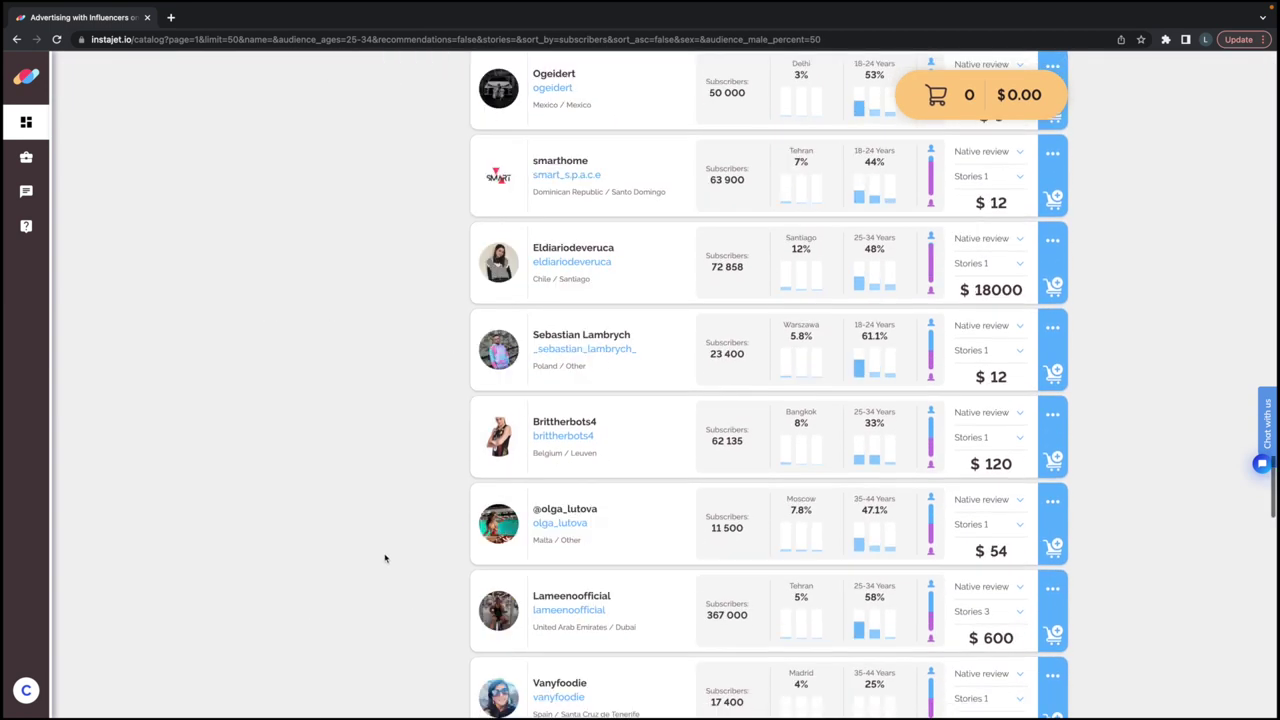
{"action": "scroll", "coordinate": [386, 557], "scroll_direction": "up", "scroll_amount": 5}
{"action": "scroll", "coordinate": [387, 561], "scroll_direction": "up", "scroll_amount": 5}
{"action": "scroll", "coordinate": [387, 561], "scroll_direction": "up", "scroll_amount": 5}
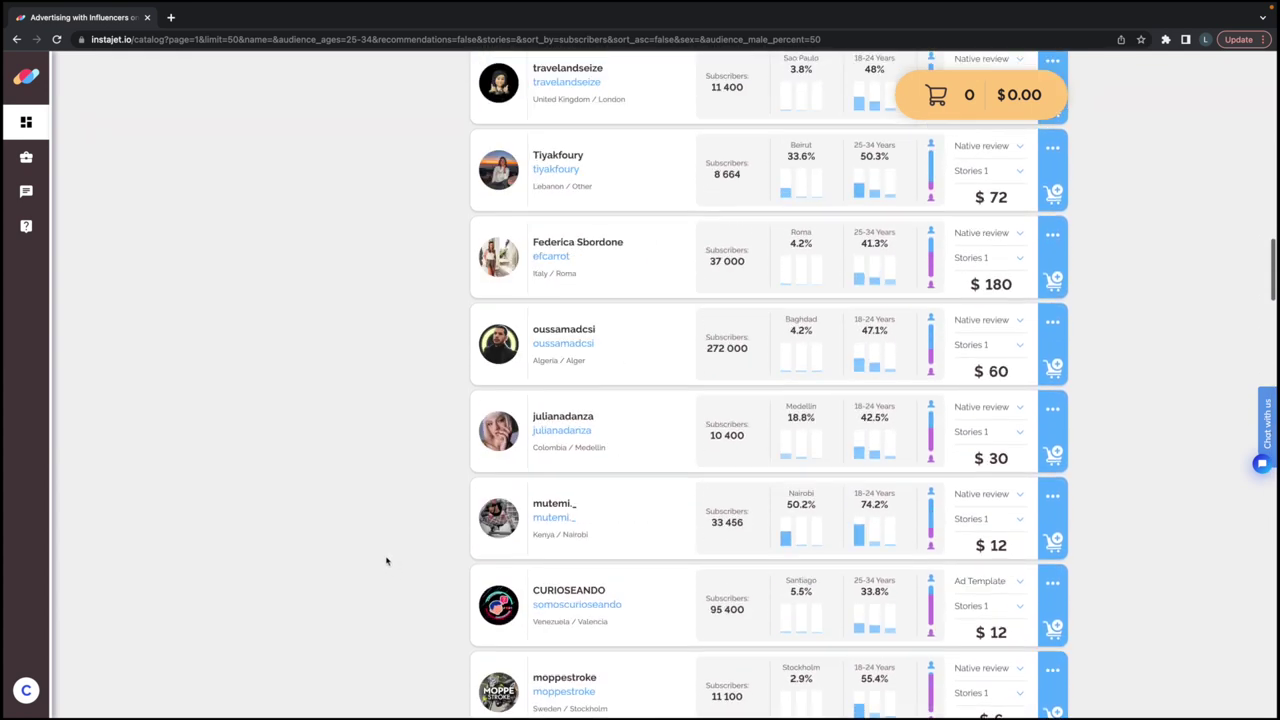
{"action": "scroll", "coordinate": [387, 561], "scroll_direction": "up", "scroll_amount": 5}
{"action": "scroll", "coordinate": [387, 561], "scroll_direction": "up", "scroll_amount": 5}
{"action": "scroll", "coordinate": [387, 561], "scroll_direction": "up", "scroll_amount": 5}
{"action": "scroll", "coordinate": [387, 561], "scroll_direction": "down", "scroll_amount": 1}
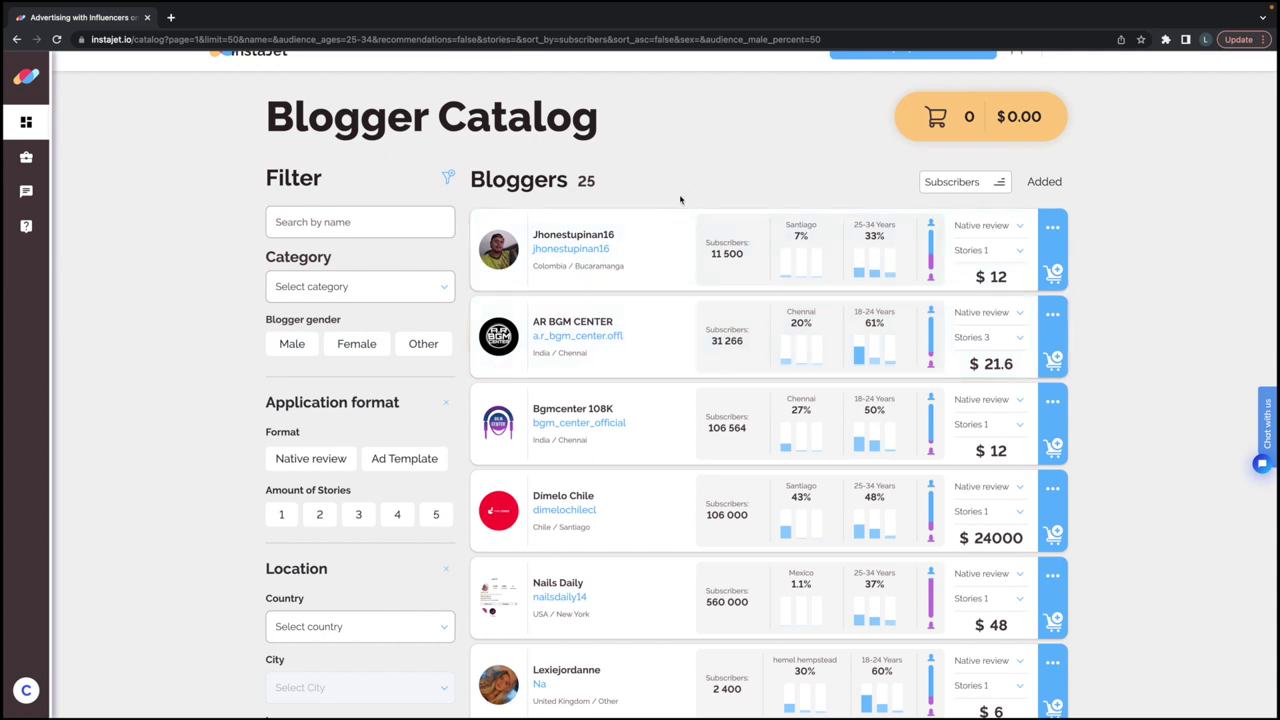
Search the country list for 'u', then clear the search to show all countries
{"action": "scroll", "coordinate": [659, 203], "scroll_direction": "down", "scroll_amount": 2}
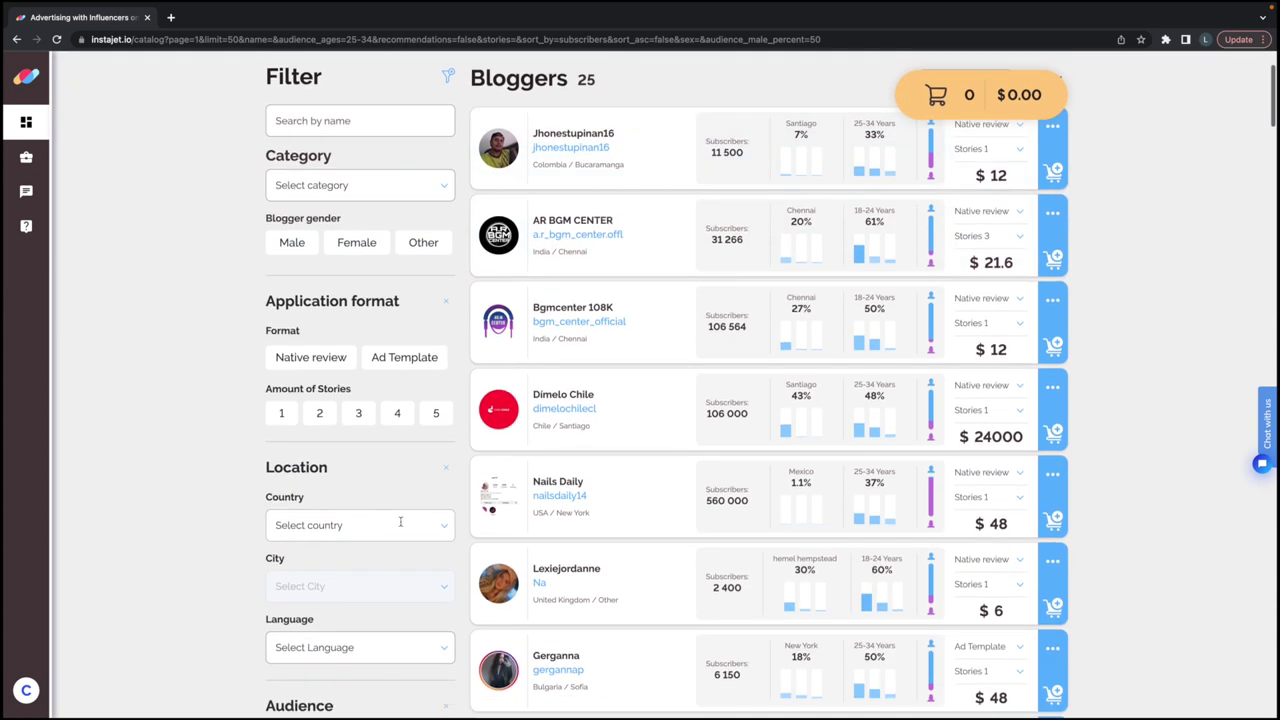
{"action": "left_click", "coordinate": [400, 521]}
{"action": "type", "text": "un"}
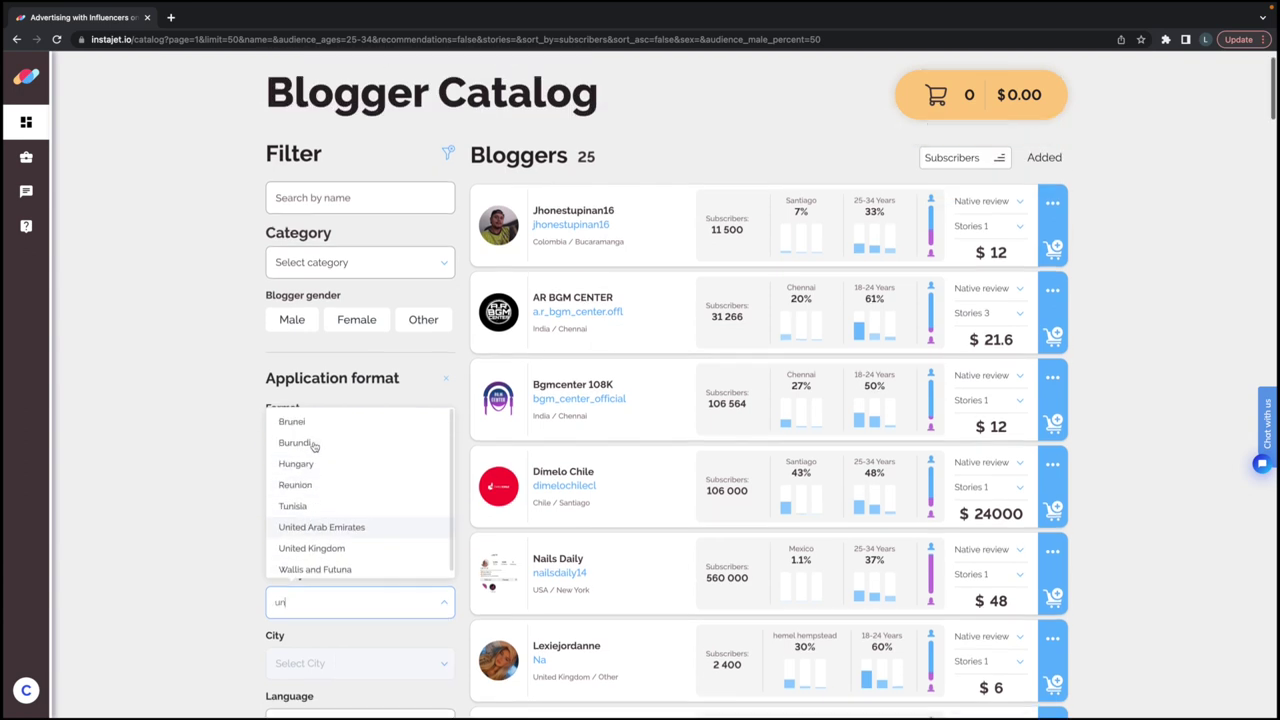
{"action": "scroll", "coordinate": [337, 500], "scroll_direction": "up", "scroll_amount": 2}
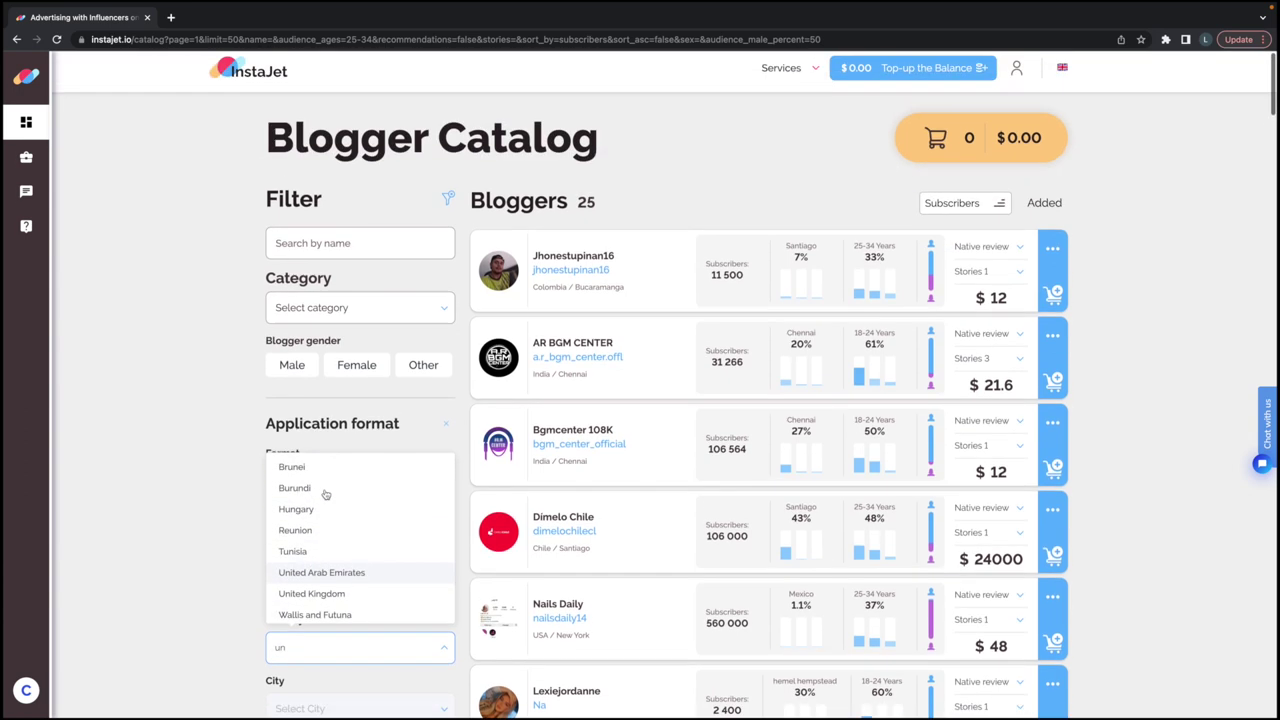
{"action": "scroll", "coordinate": [337, 500], "scroll_direction": "down", "scroll_amount": 1}
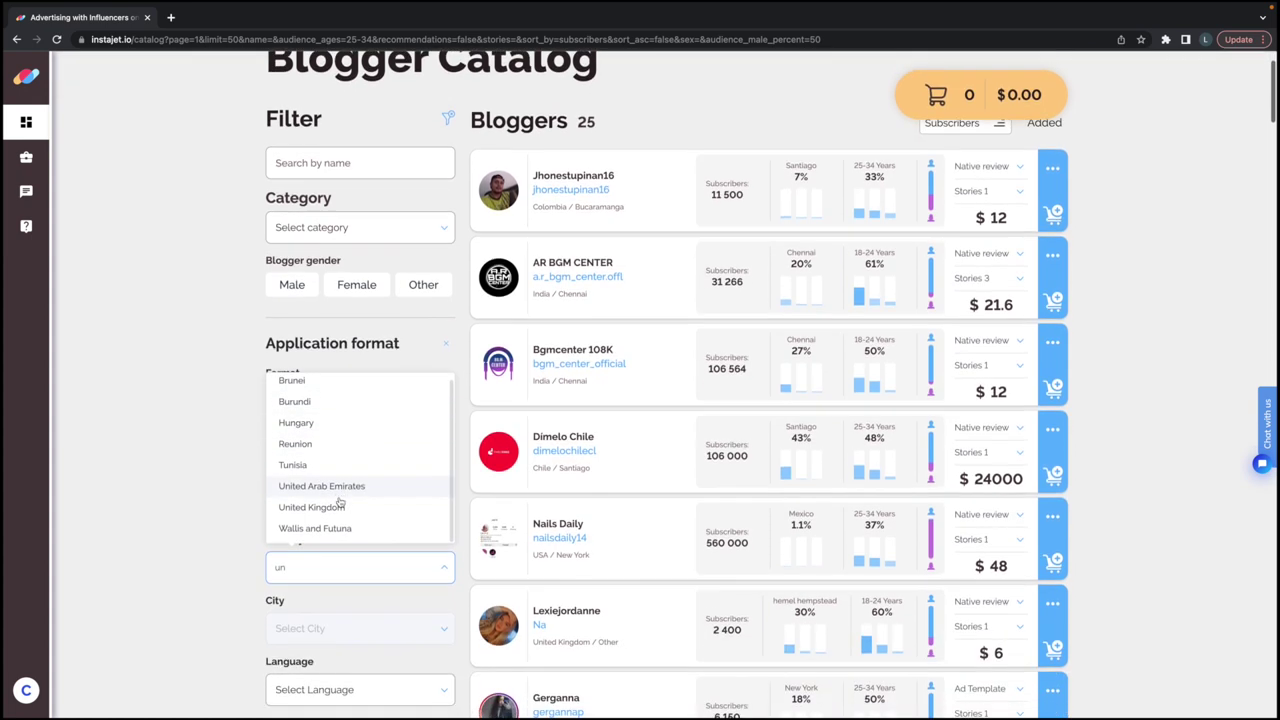
{"action": "left_click", "coordinate": [316, 568]}
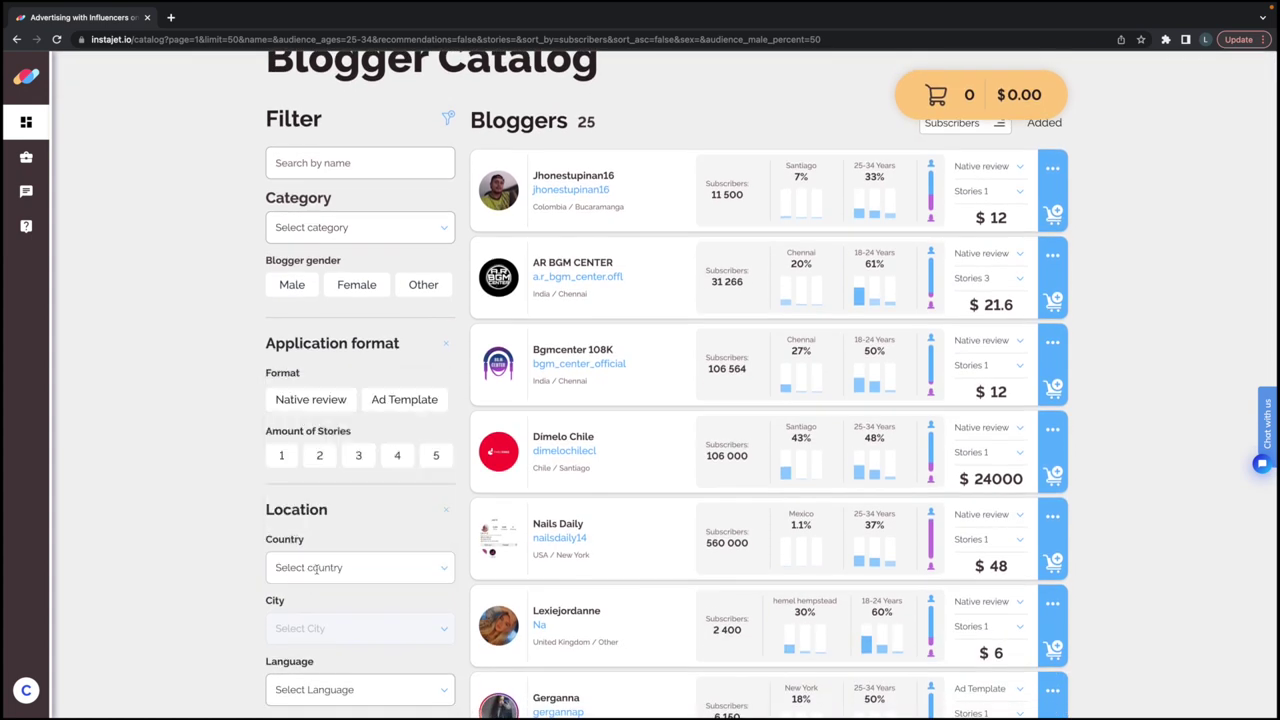
{"action": "left_click", "coordinate": [316, 568]}
Select USA as the bloggers' country, leaving 10 bloggers in the catalog
{"action": "scroll", "coordinate": [366, 449], "scroll_direction": "down", "scroll_amount": 2}
{"action": "scroll", "coordinate": [365, 443], "scroll_direction": "down", "scroll_amount": 3}
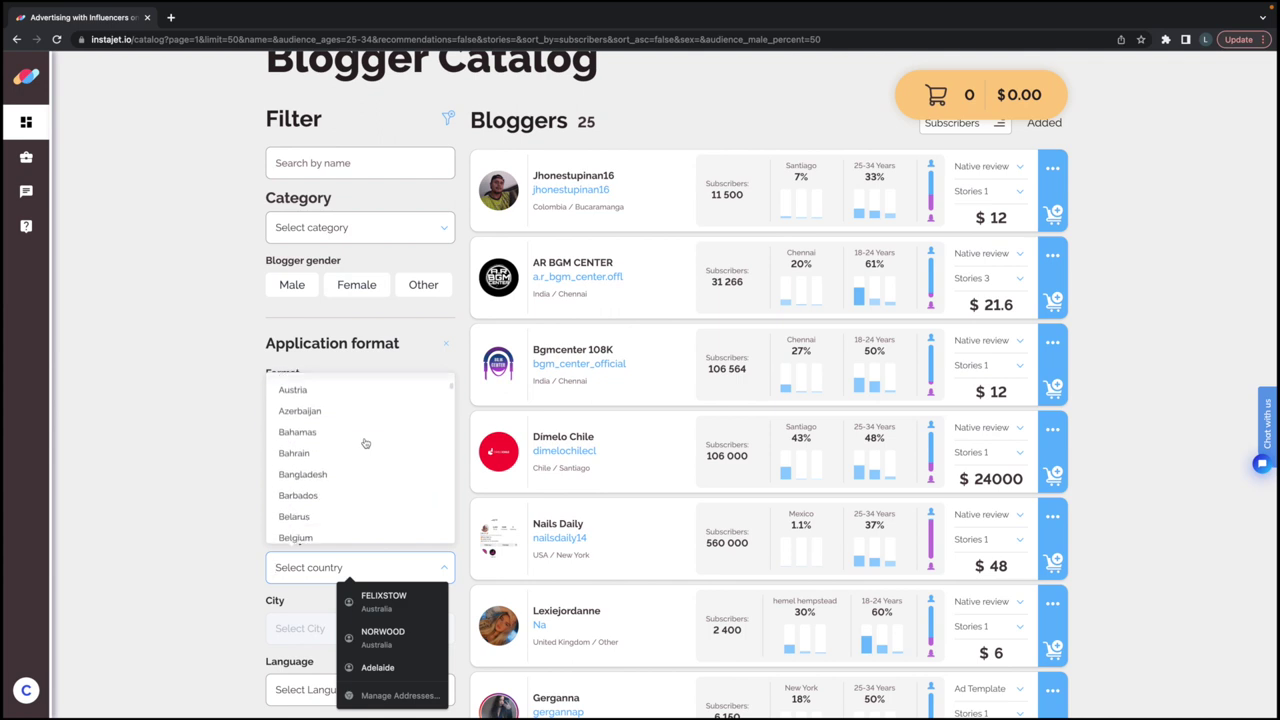
{"action": "scroll", "coordinate": [365, 443], "scroll_direction": "down", "scroll_amount": 3}
{"action": "scroll", "coordinate": [365, 443], "scroll_direction": "down", "scroll_amount": 5}
{"action": "scroll", "coordinate": [365, 443], "scroll_direction": "down", "scroll_amount": 5}
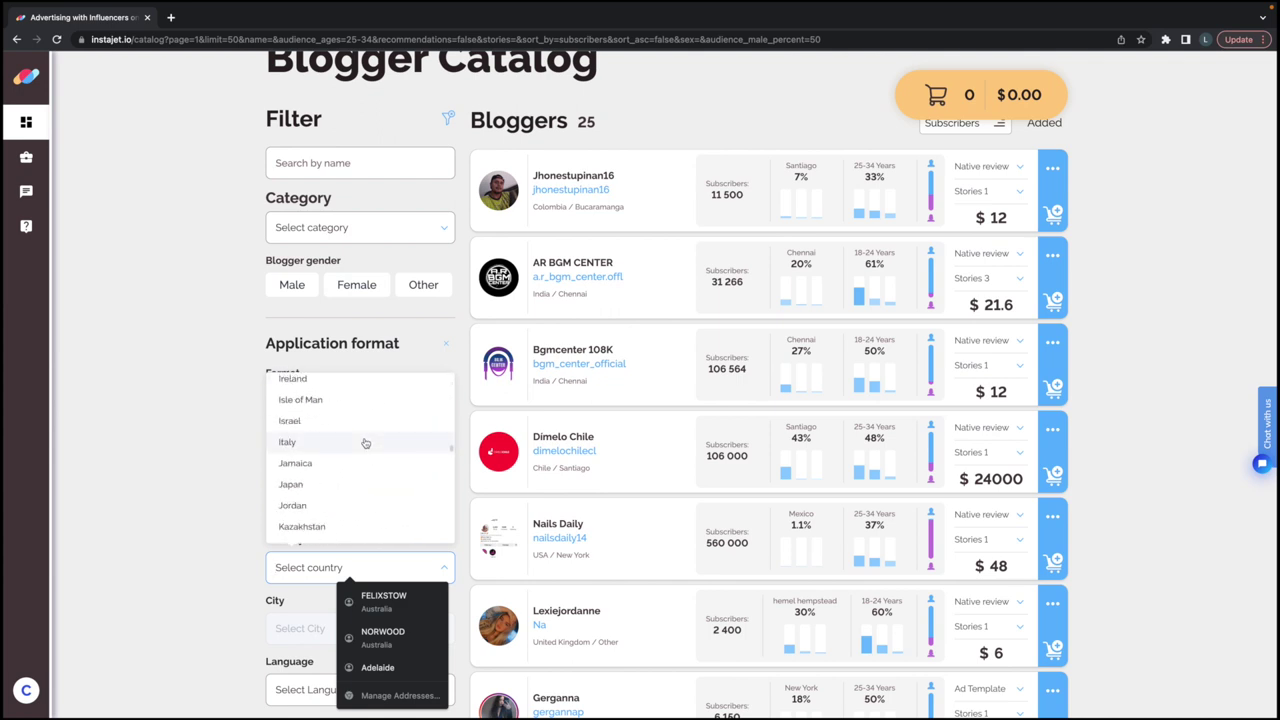
{"action": "scroll", "coordinate": [365, 443], "scroll_direction": "down", "scroll_amount": 5}
{"action": "scroll", "coordinate": [365, 443], "scroll_direction": "down", "scroll_amount": 5}
{"action": "scroll", "coordinate": [365, 443], "scroll_direction": "down", "scroll_amount": 5}
{"action": "scroll", "coordinate": [365, 443], "scroll_direction": "down", "scroll_amount": 5}
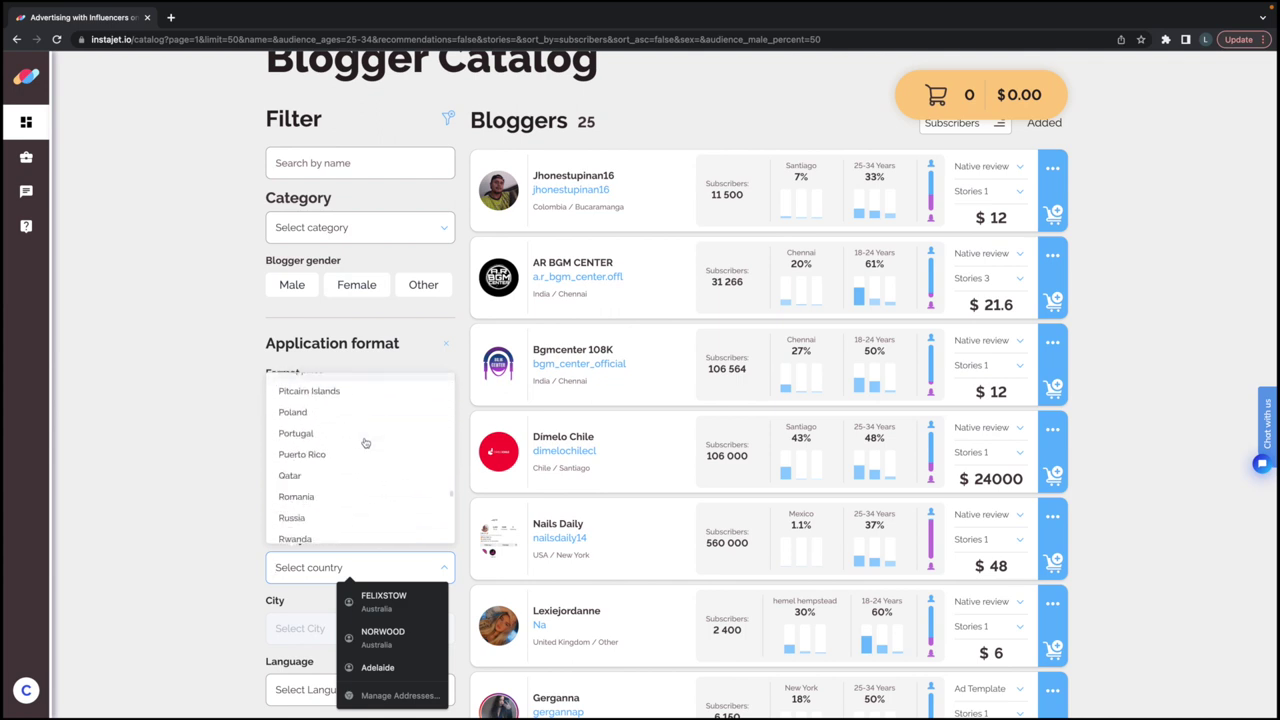
{"action": "scroll", "coordinate": [365, 443], "scroll_direction": "down", "scroll_amount": 5}
{"action": "scroll", "coordinate": [365, 443], "scroll_direction": "down", "scroll_amount": 5}
{"action": "scroll", "coordinate": [365, 443], "scroll_direction": "down", "scroll_amount": 5}
{"action": "scroll", "coordinate": [365, 443], "scroll_direction": "down", "scroll_amount": 5}
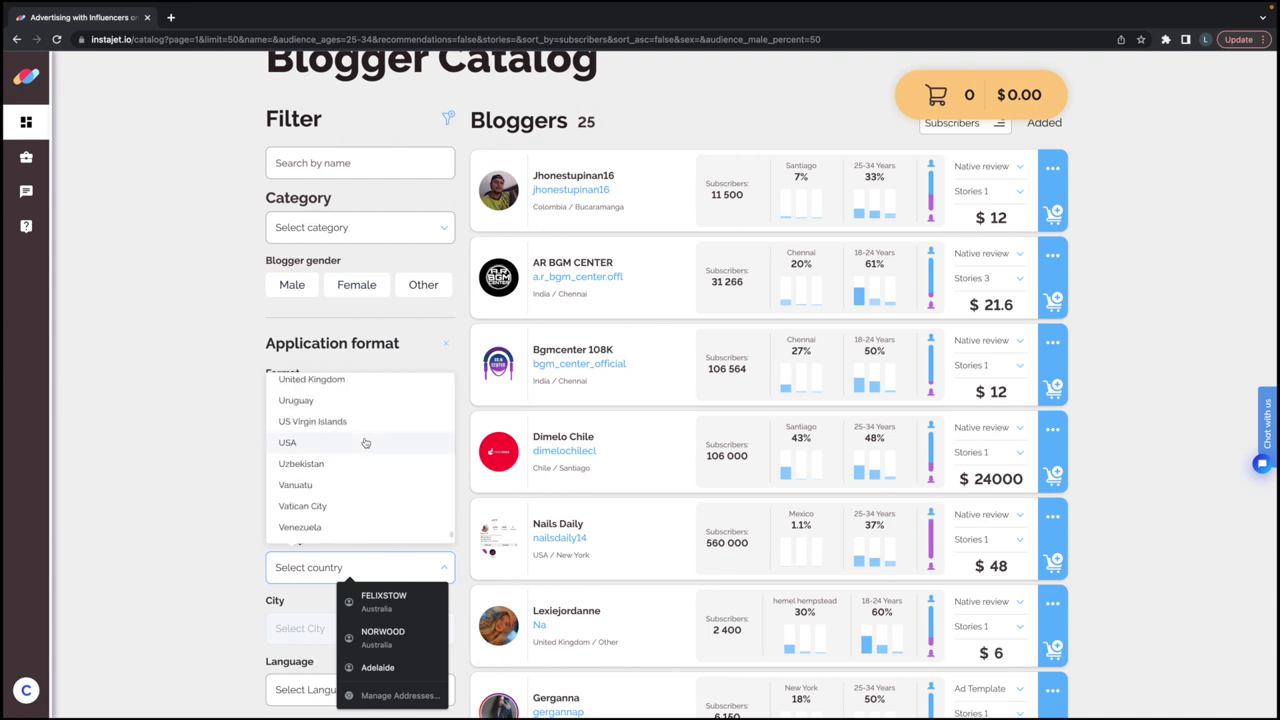
{"action": "left_click", "coordinate": [345, 463]}
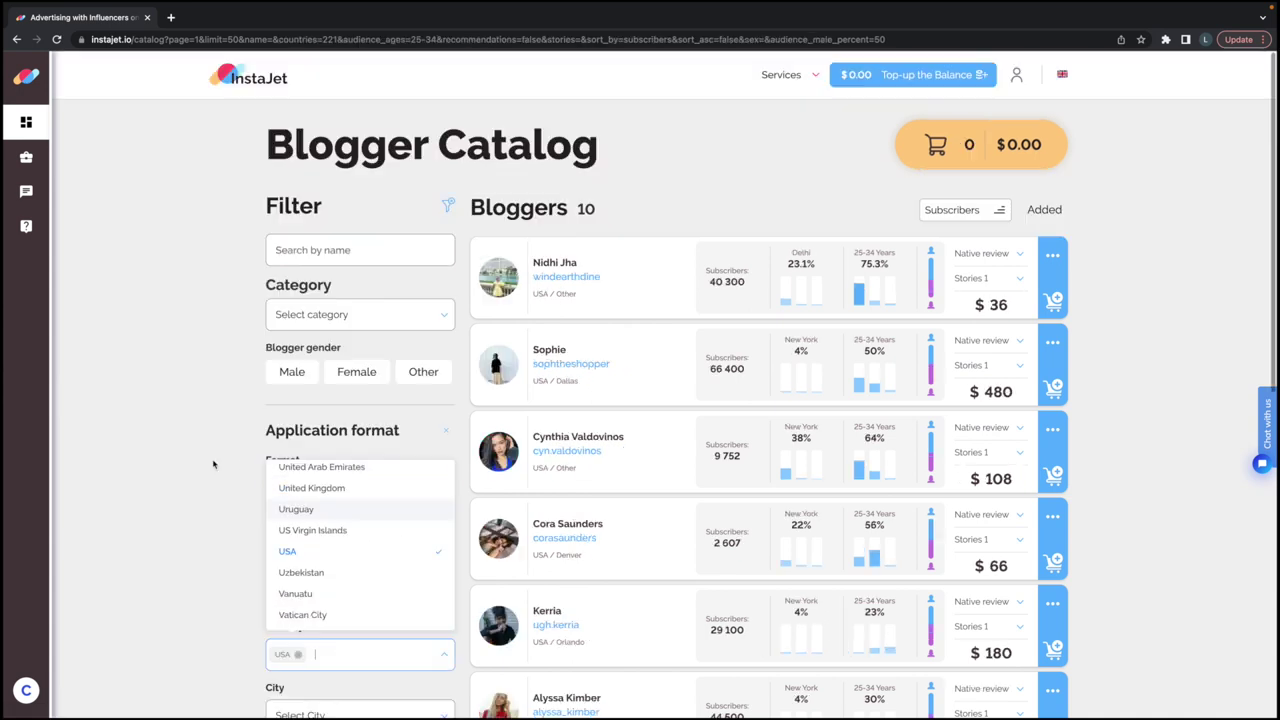
{"action": "left_click", "coordinate": [206, 430]}
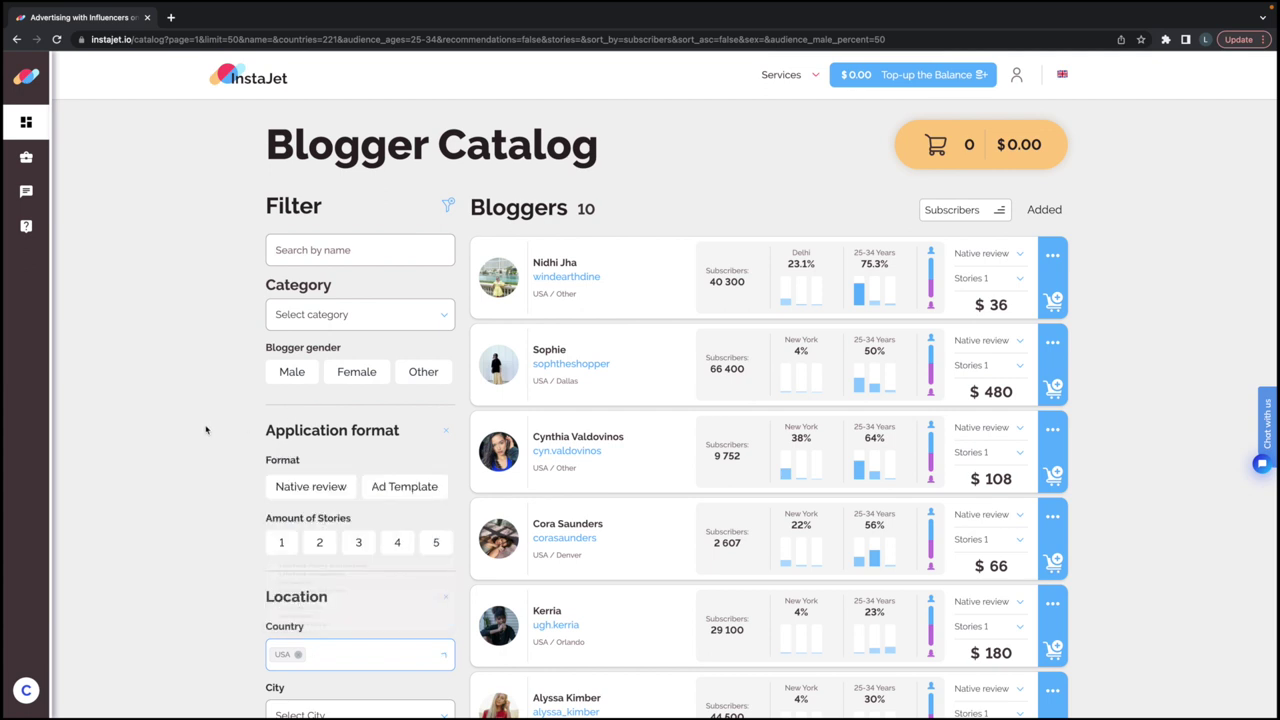
{"action": "scroll", "coordinate": [516, 459], "scroll_direction": "down", "scroll_amount": 1}
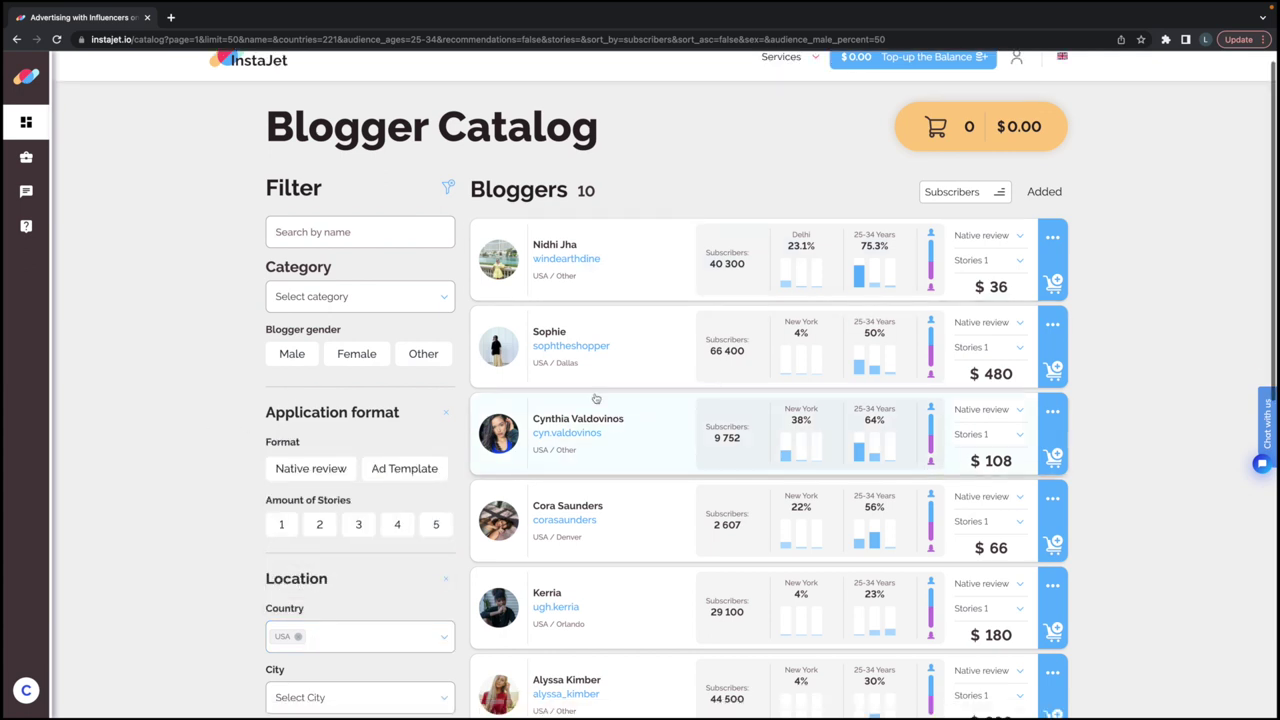
{"action": "scroll", "coordinate": [600, 390], "scroll_direction": "down", "scroll_amount": 3}
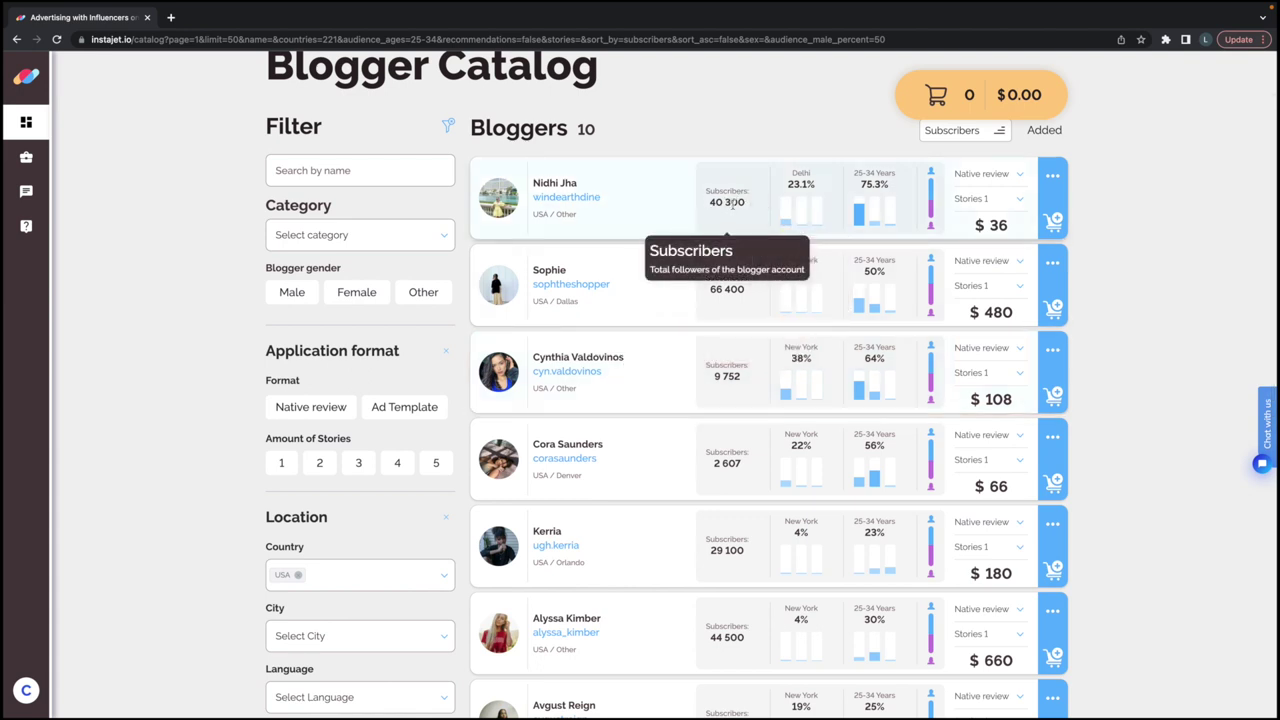
{"action": "mouse_move", "coordinate": [931, 346]}
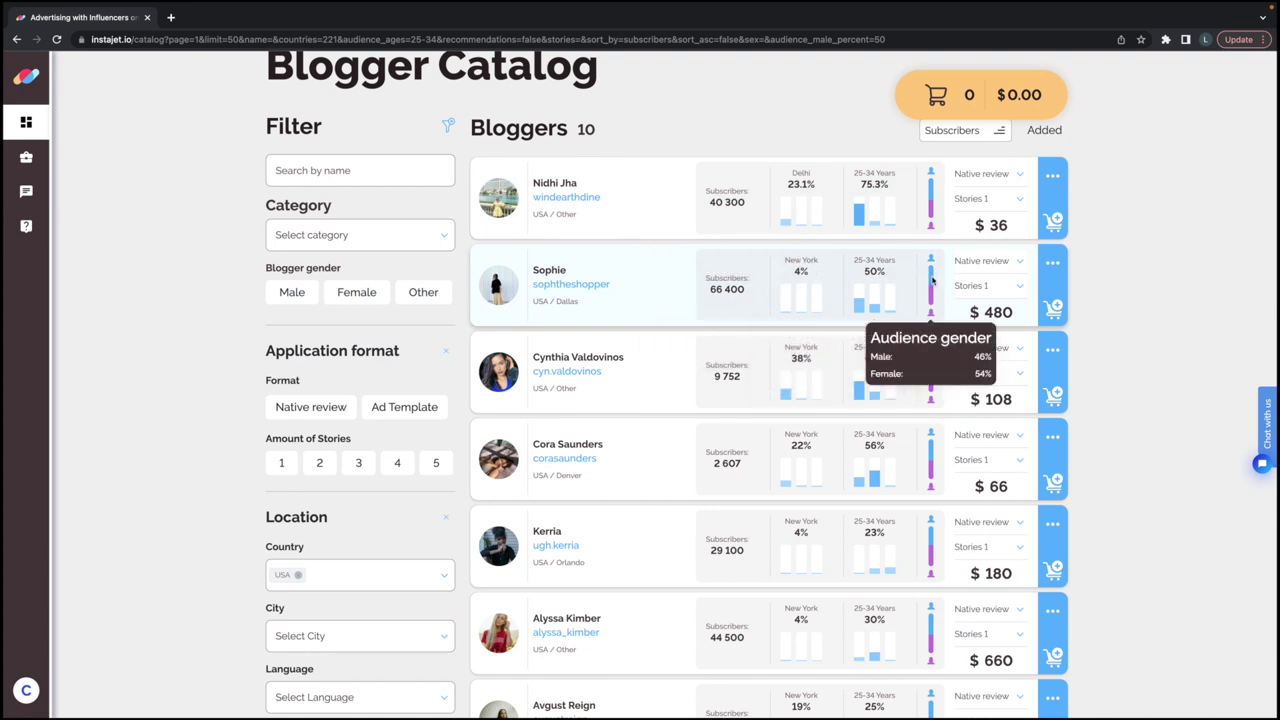
{"action": "scroll", "coordinate": [711, 132], "scroll_direction": "down", "scroll_amount": 1}
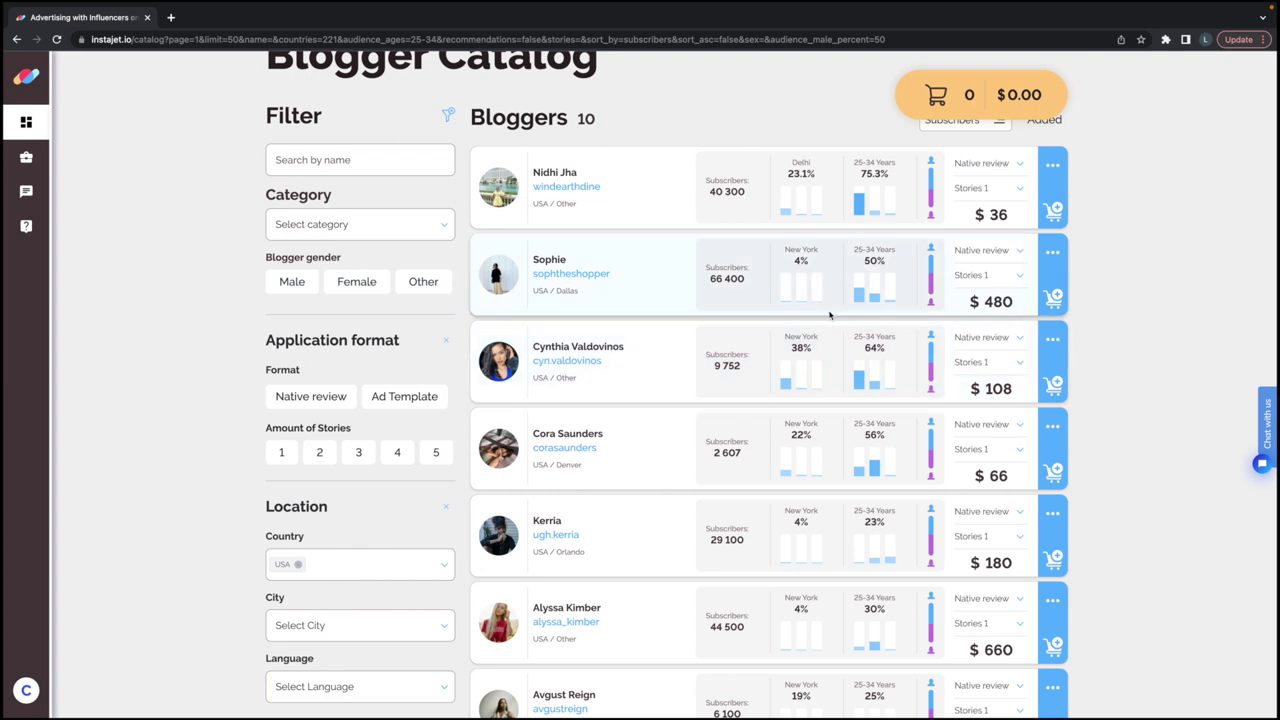
{"action": "scroll", "coordinate": [830, 280], "scroll_direction": "down", "scroll_amount": 1}
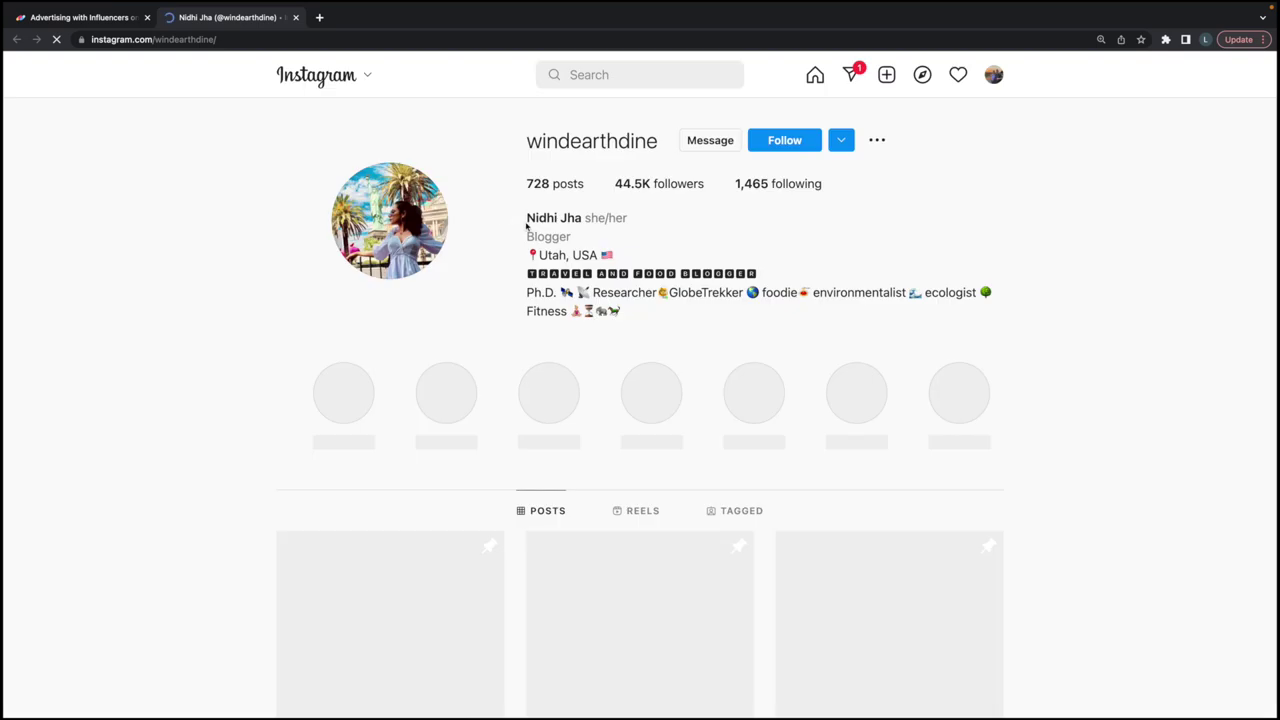
Scroll through the first blogger's Instagram posts, then return to the InstaJet catalog tab
{"action": "scroll", "coordinate": [524, 227], "scroll_direction": "down", "scroll_amount": 1}
{"action": "scroll", "coordinate": [523, 223], "scroll_direction": "down", "scroll_amount": 1}
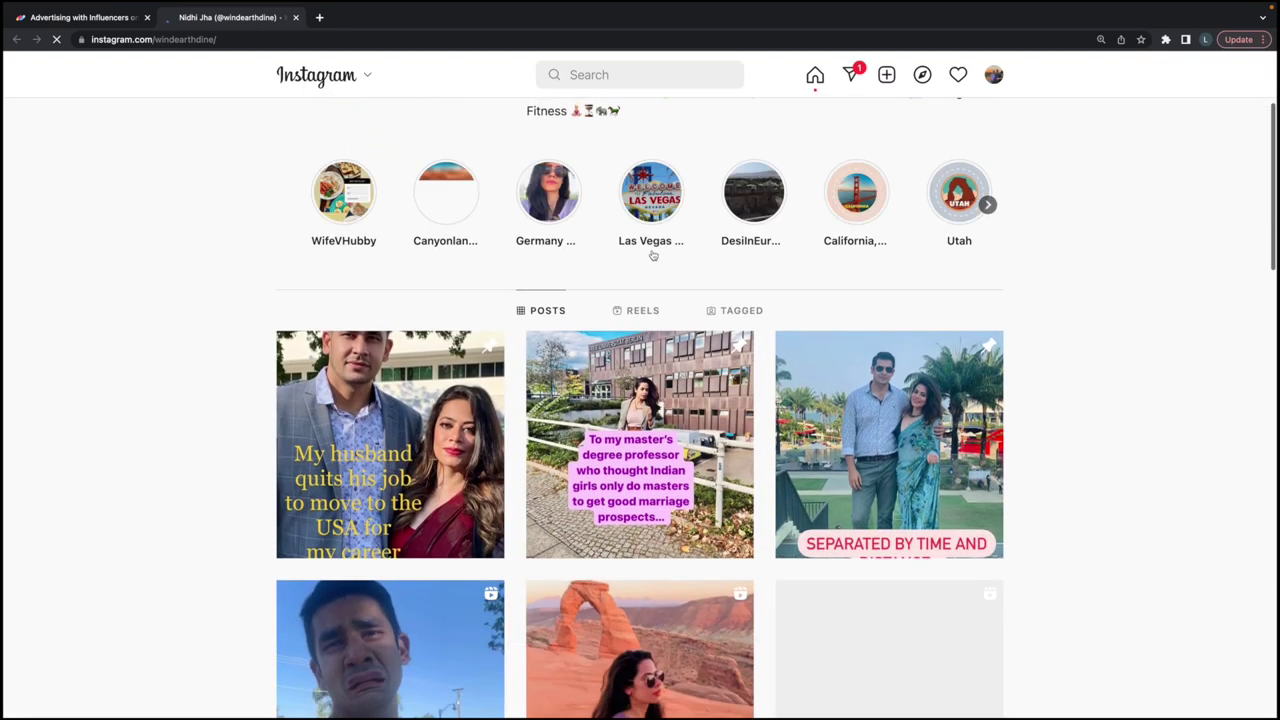
{"action": "scroll", "coordinate": [600, 260], "scroll_direction": "down", "scroll_amount": 1}
{"action": "scroll", "coordinate": [623, 268], "scroll_direction": "down", "scroll_amount": 2}
{"action": "scroll", "coordinate": [623, 265], "scroll_direction": "down", "scroll_amount": 2}
{"action": "scroll", "coordinate": [624, 260], "scroll_direction": "up", "scroll_amount": 5}
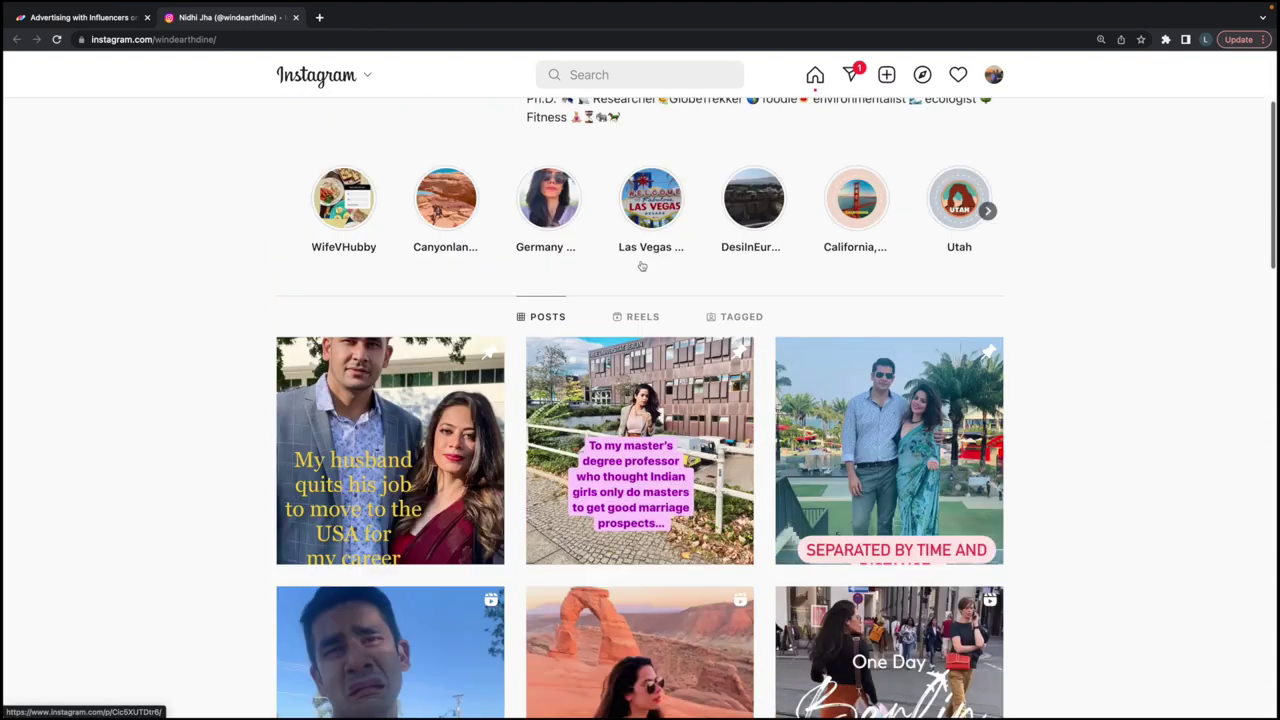
{"action": "scroll", "coordinate": [625, 253], "scroll_direction": "up", "scroll_amount": 2}
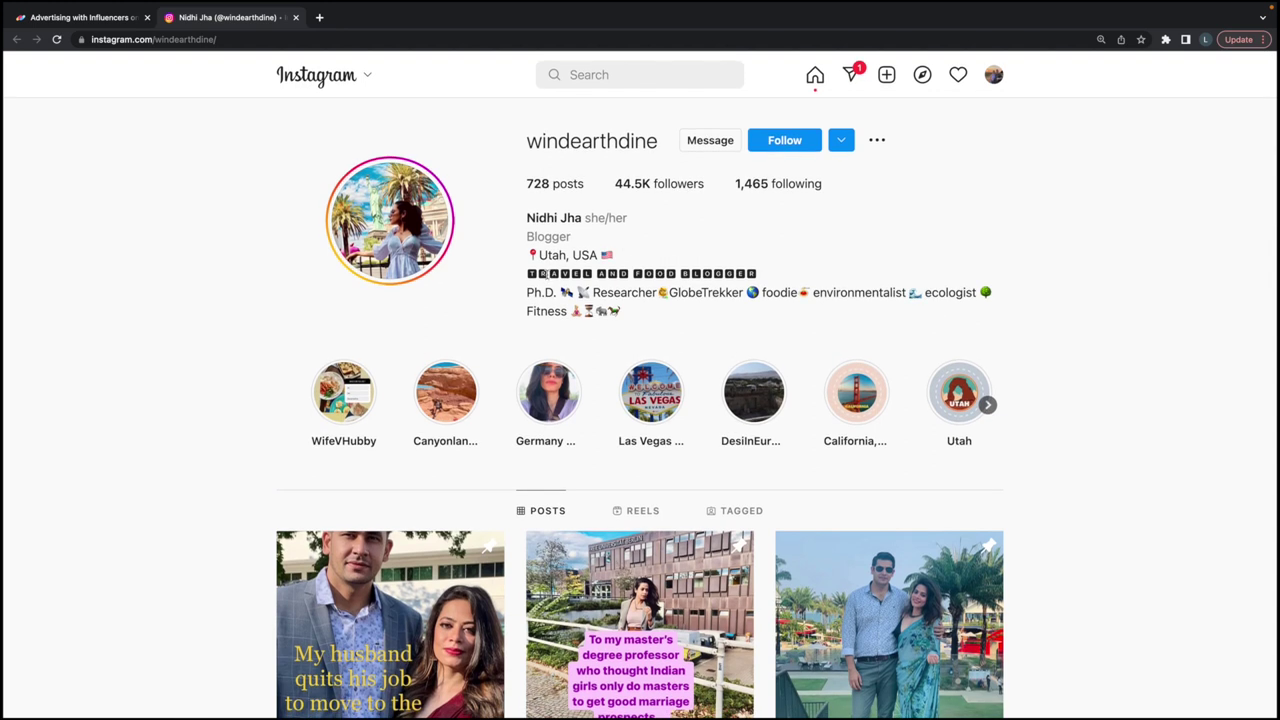
{"action": "left_click", "coordinate": [114, 27]}
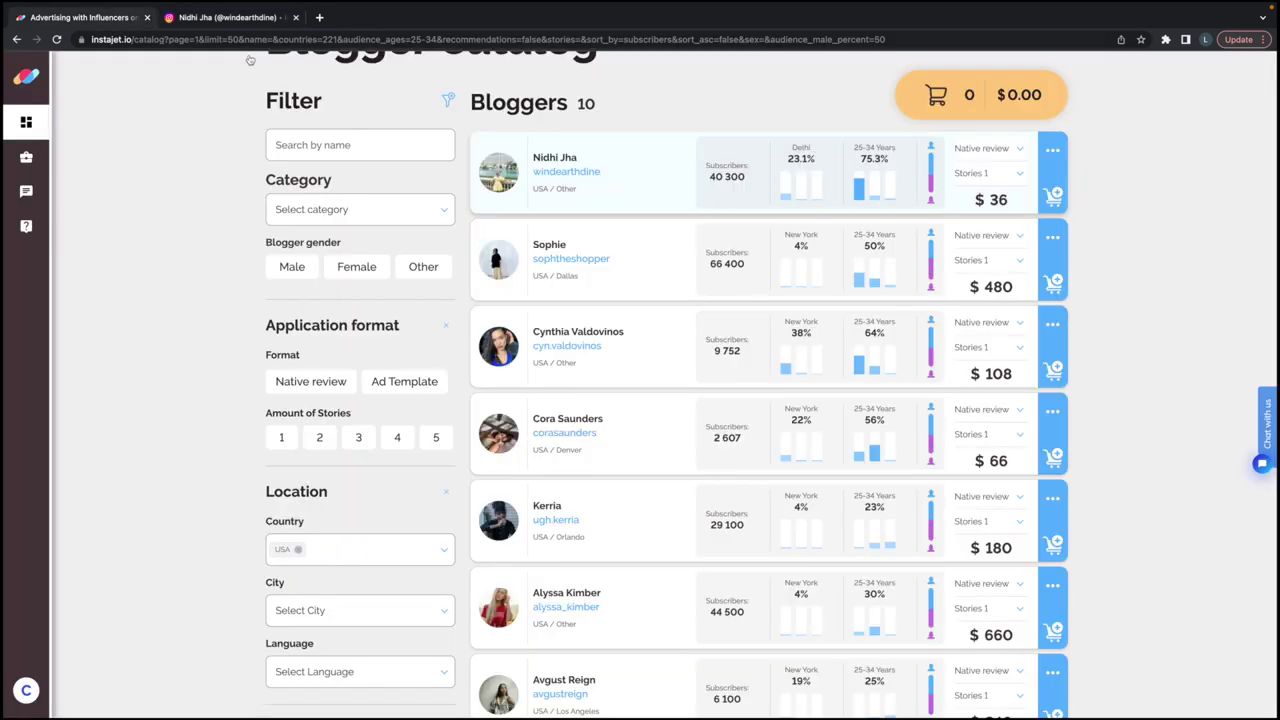
Keep the first blogger on Native review, order 3 stories for $78, and add to cart
{"action": "left_click", "coordinate": [995, 181]}
{"action": "left_click", "coordinate": [996, 156]}
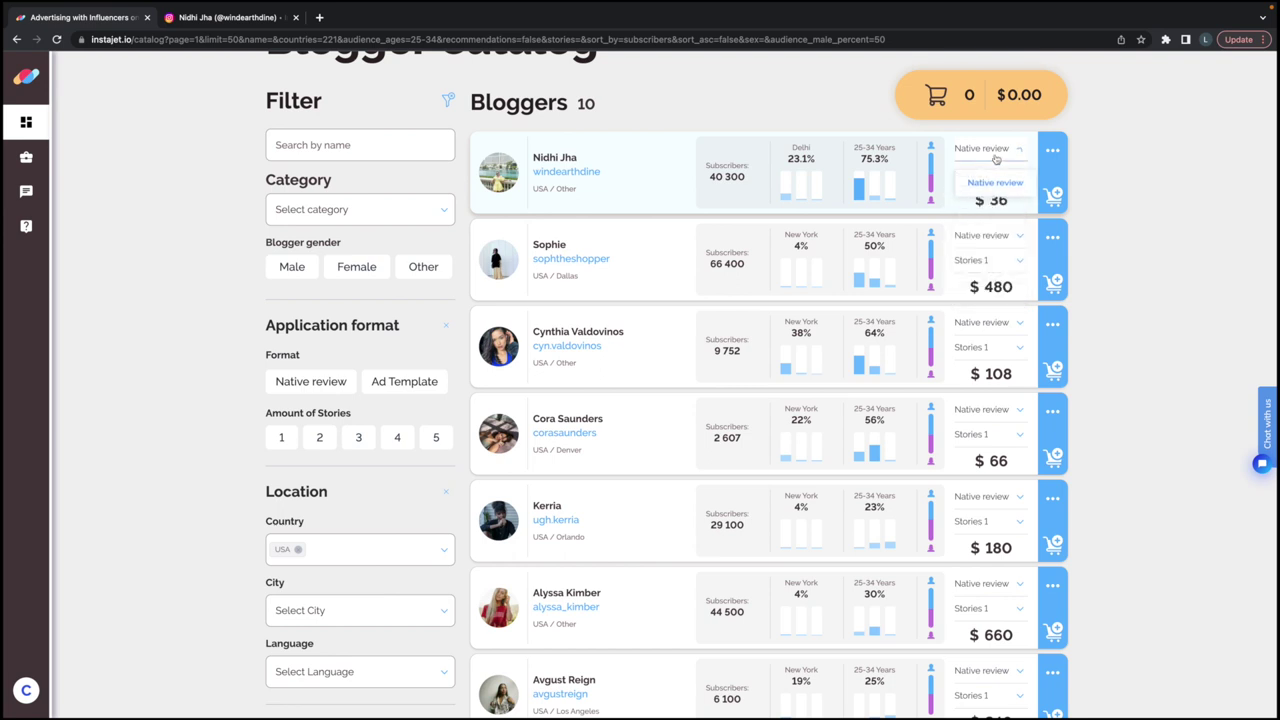
{"action": "left_click", "coordinate": [988, 185]}
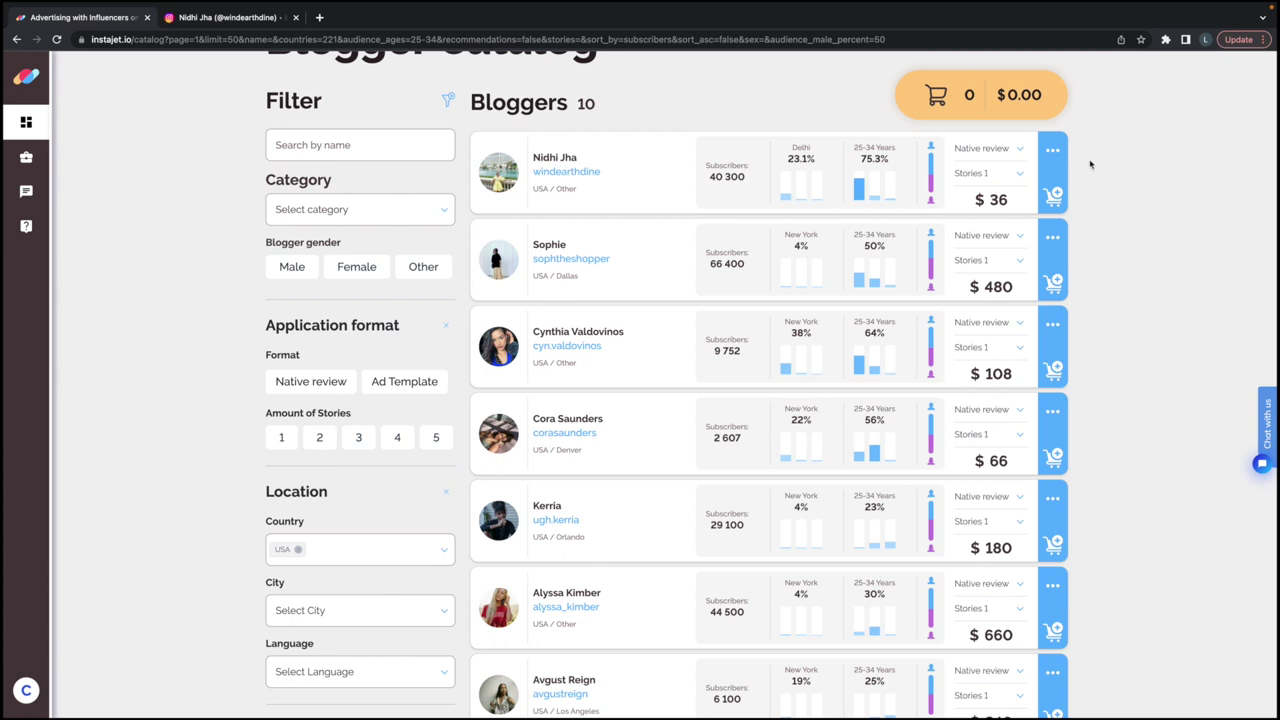
{"action": "left_click", "coordinate": [986, 173]}
{"action": "left_click", "coordinate": [986, 226]}
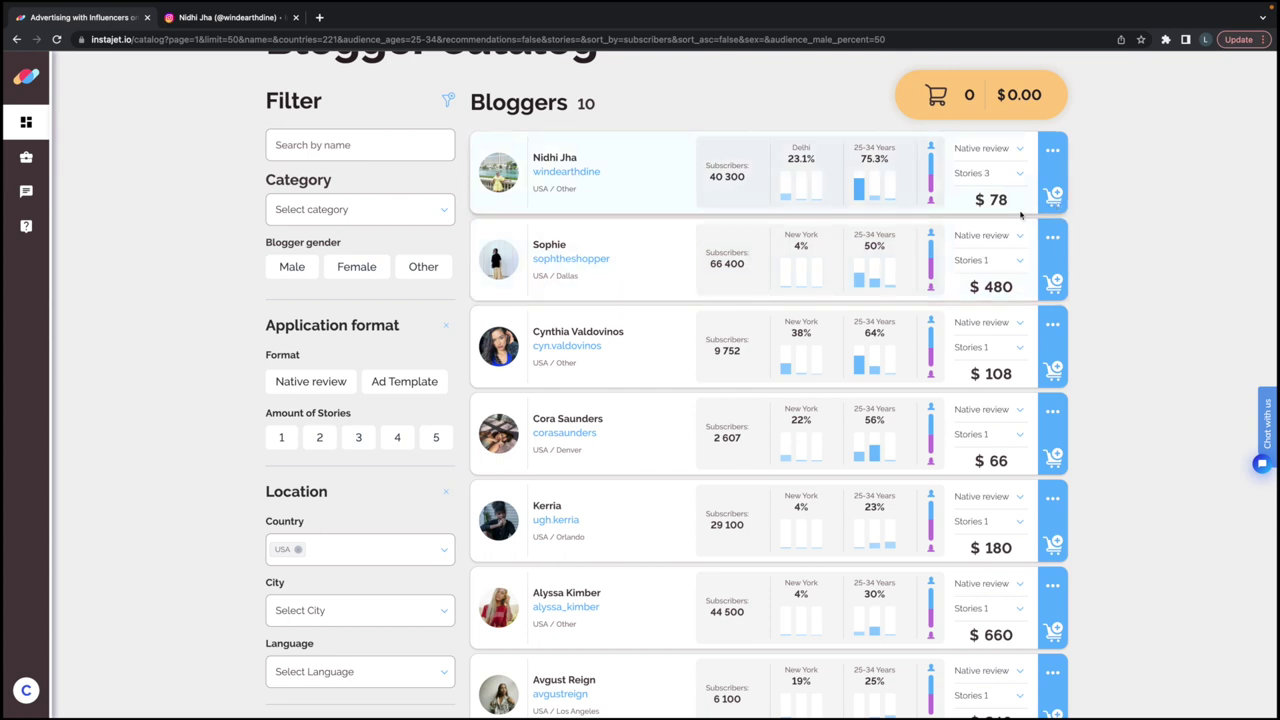
{"action": "left_click", "coordinate": [1055, 196]}
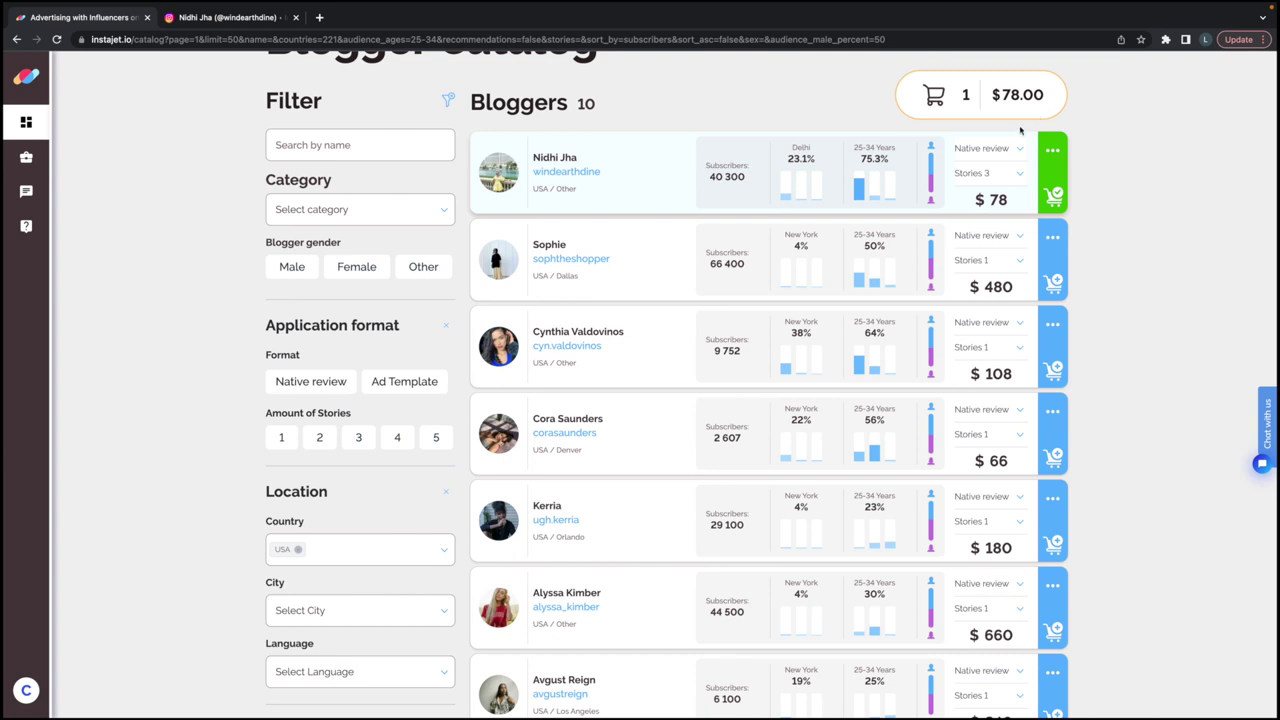
{"action": "left_click", "coordinate": [1055, 197]}
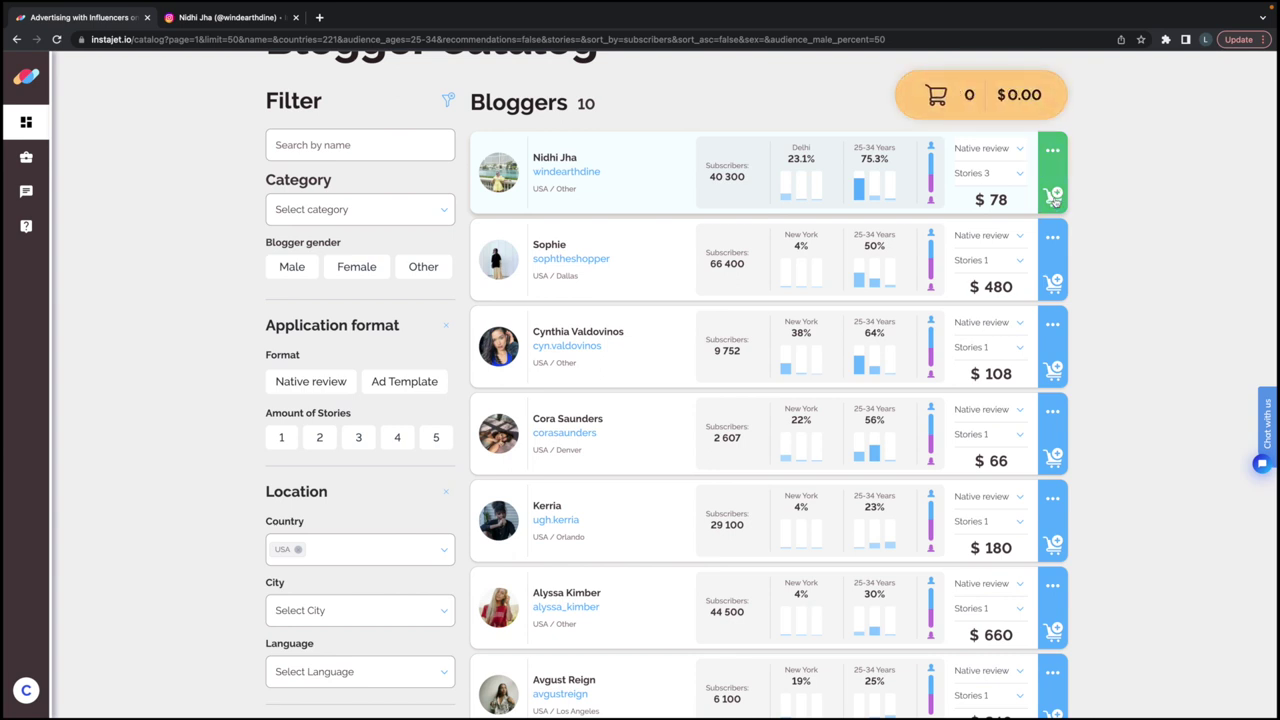
{"action": "left_click", "coordinate": [1054, 196]}
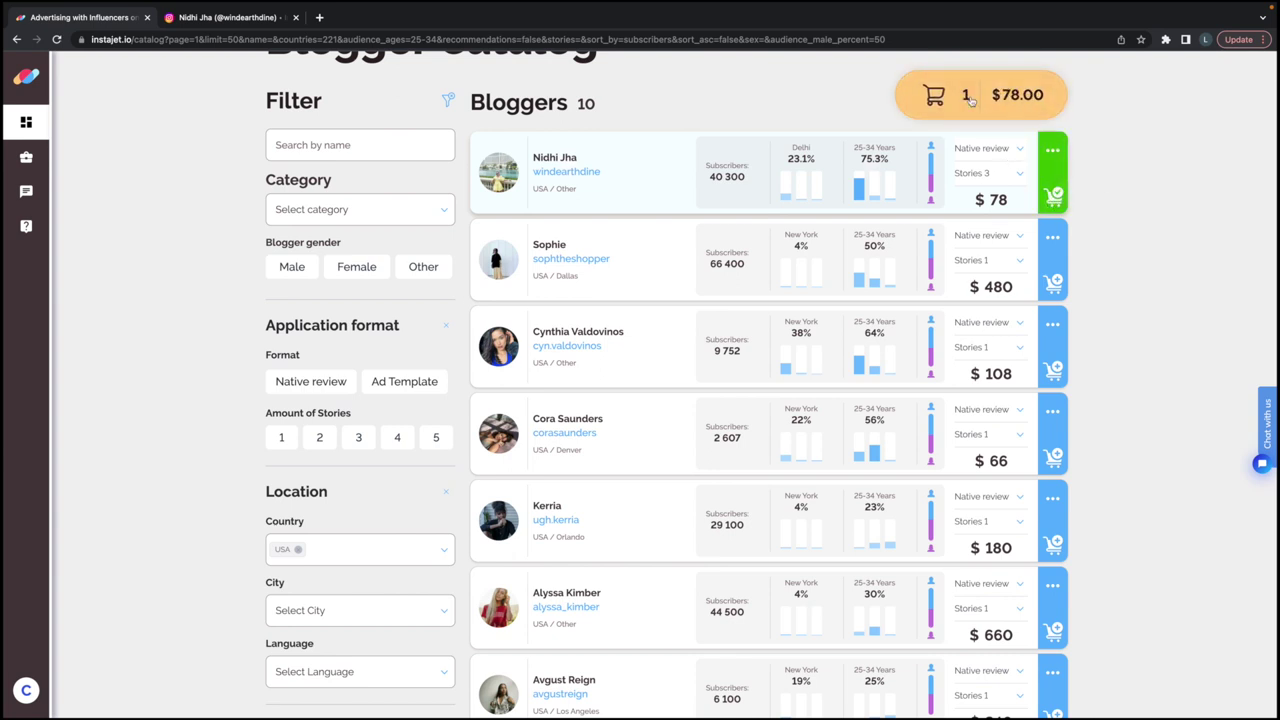
{"action": "scroll", "coordinate": [851, 251], "scroll_direction": "down", "scroll_amount": 1}
{"action": "scroll", "coordinate": [851, 251], "scroll_direction": "down", "scroll_amount": 1}
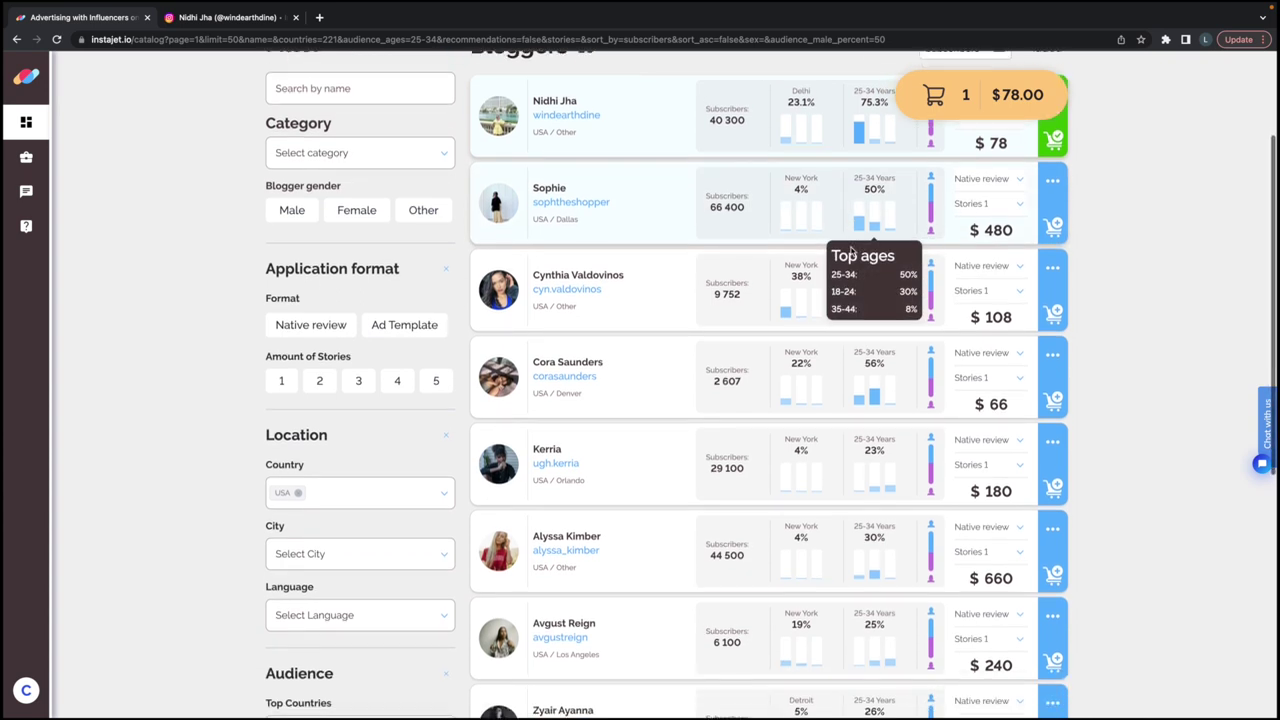
{"action": "scroll", "coordinate": [760, 330], "scroll_direction": "down", "scroll_amount": 1}
{"action": "scroll", "coordinate": [668, 328], "scroll_direction": "down", "scroll_amount": 1}
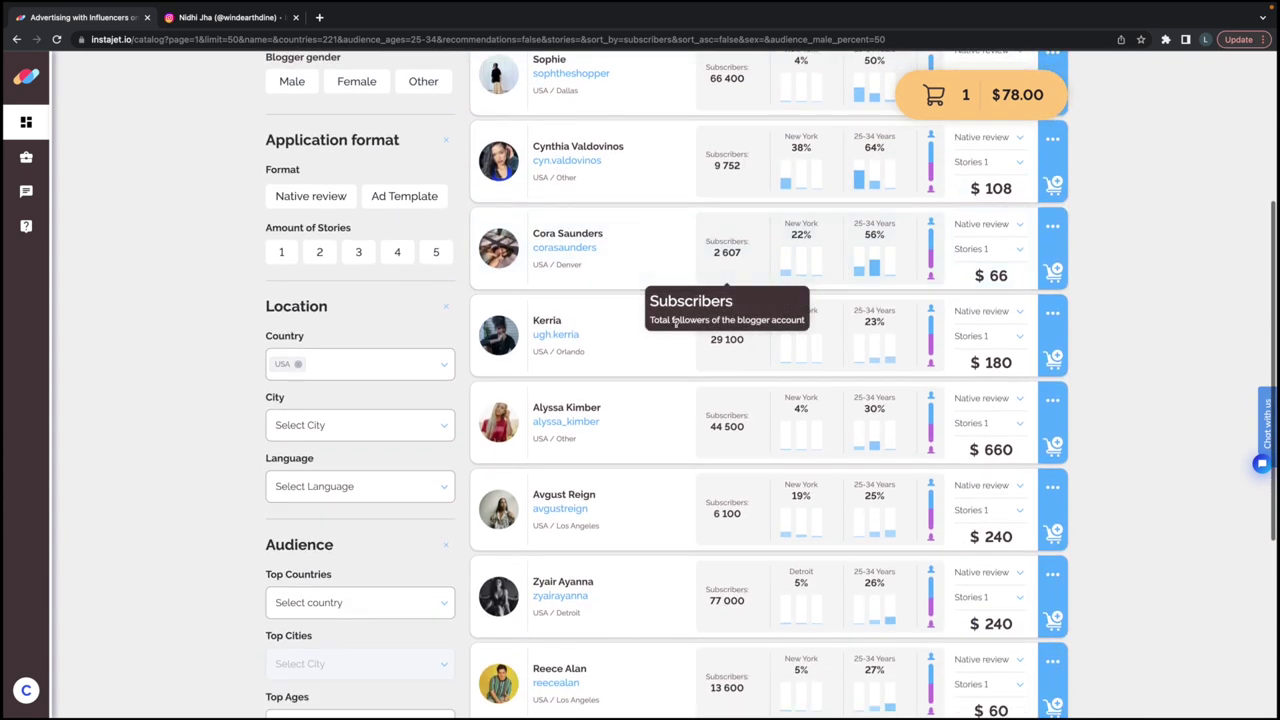
{"action": "scroll", "coordinate": [603, 337], "scroll_direction": "down", "scroll_amount": 2}
{"action": "scroll", "coordinate": [654, 397], "scroll_direction": "down", "scroll_amount": 1}
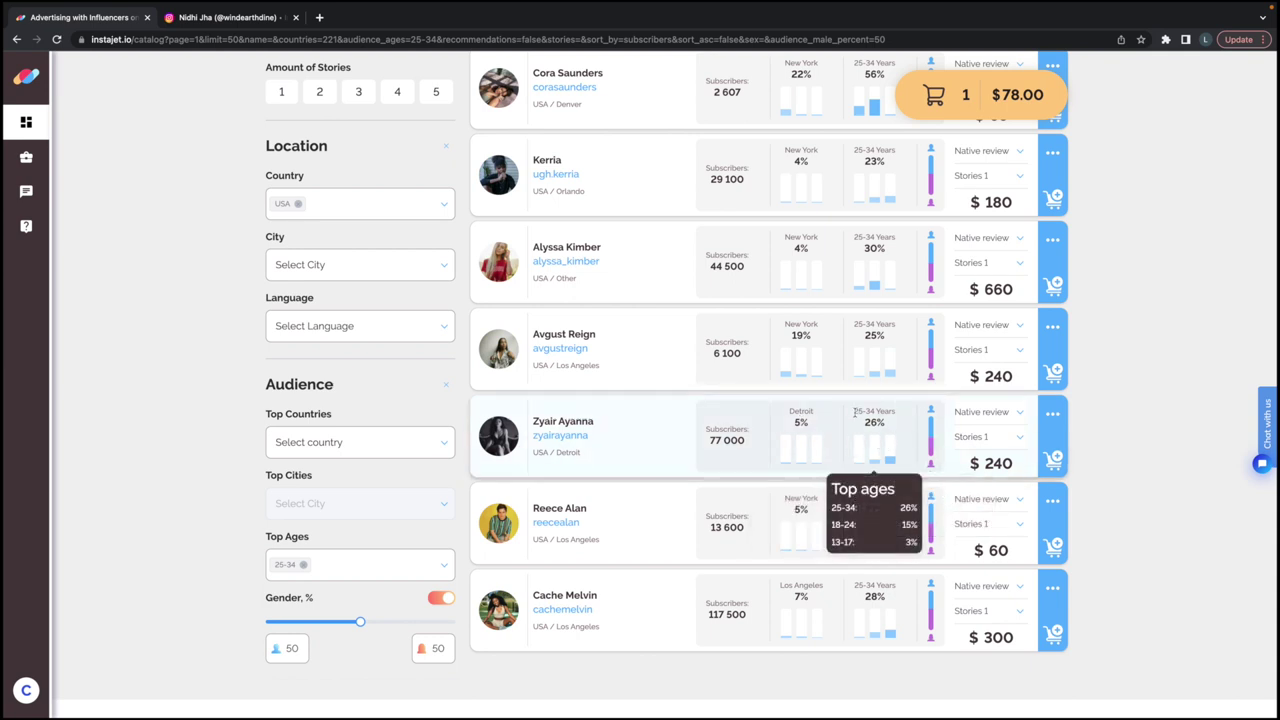
{"action": "double_click", "coordinate": [876, 411]}
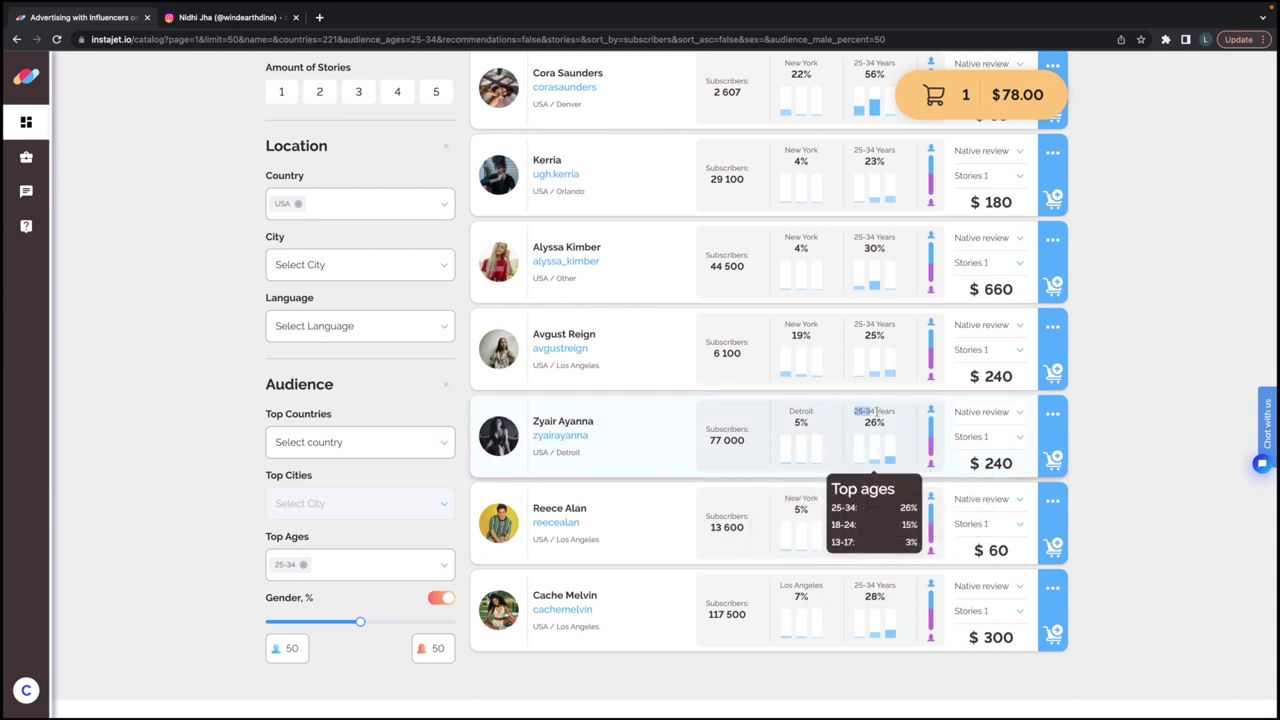
{"action": "left_click", "coordinate": [1018, 419]}
{"action": "left_click", "coordinate": [1005, 452]}
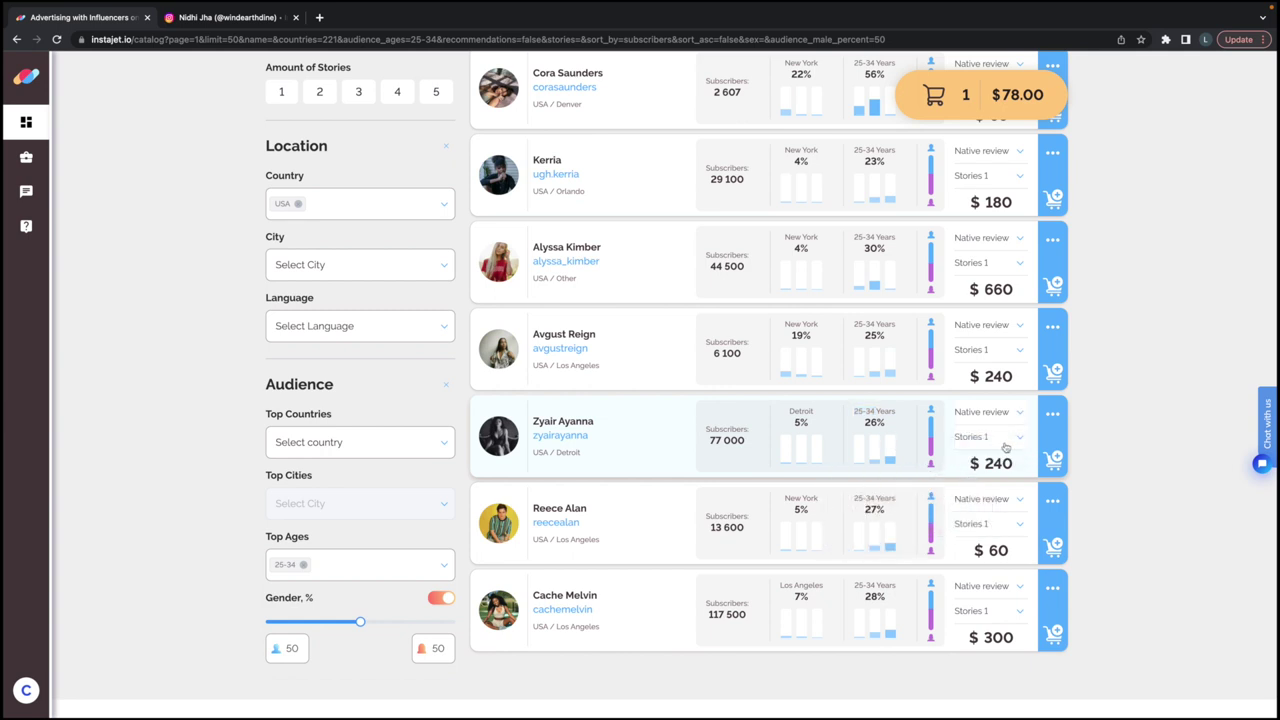
{"action": "left_click", "coordinate": [1005, 447]}
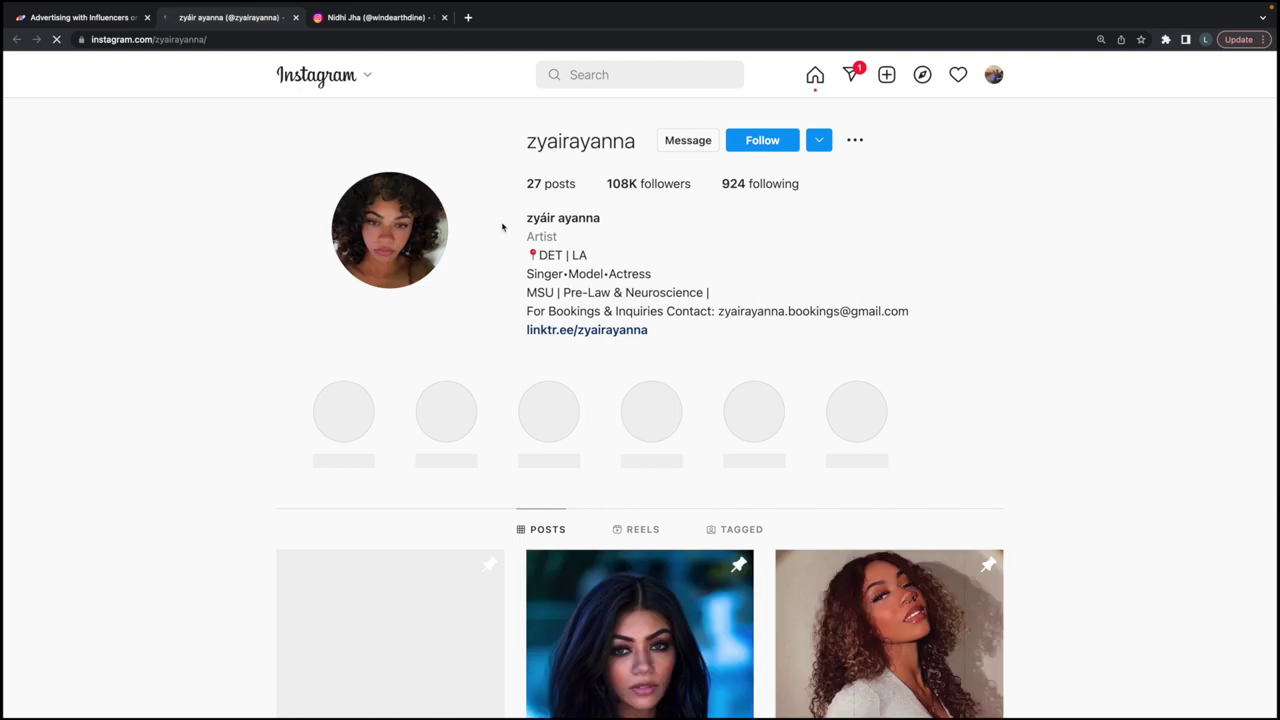
Scroll through the Detroit blogger's 27-post grid and back up to her bio
{"action": "scroll", "coordinate": [505, 224], "scroll_direction": "down", "scroll_amount": 2}
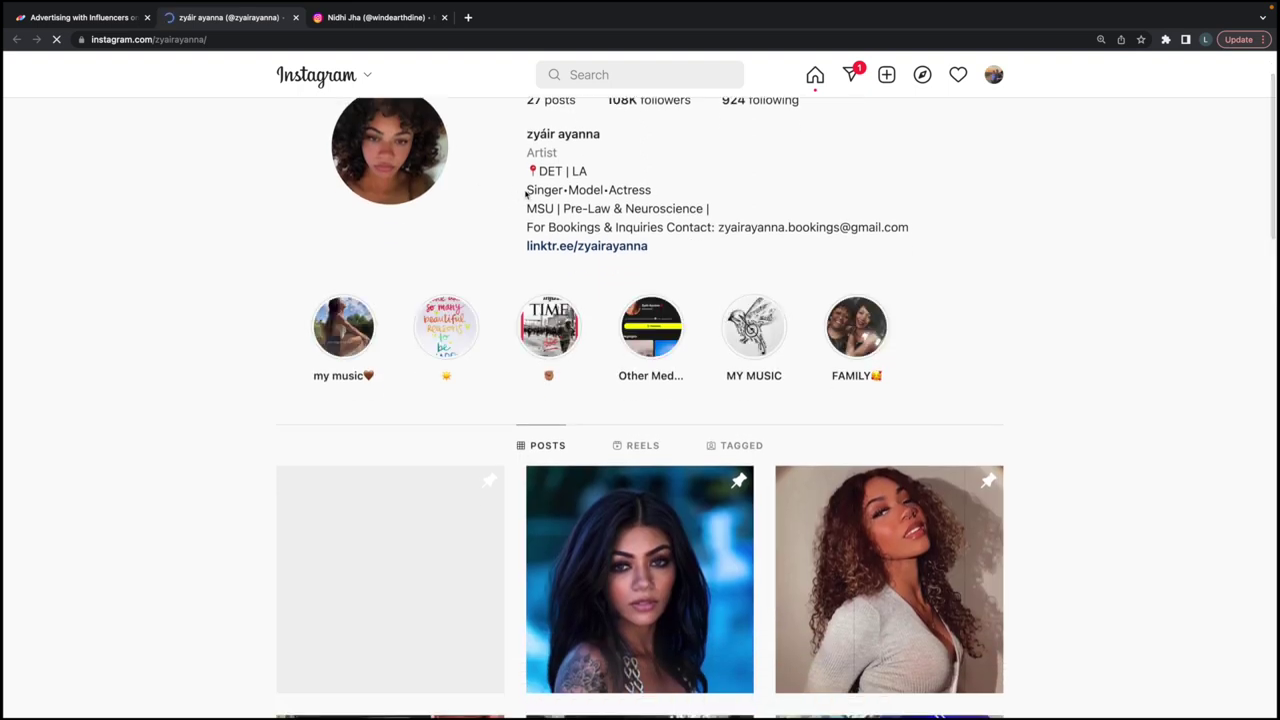
{"action": "scroll", "coordinate": [530, 203], "scroll_direction": "down", "scroll_amount": 2}
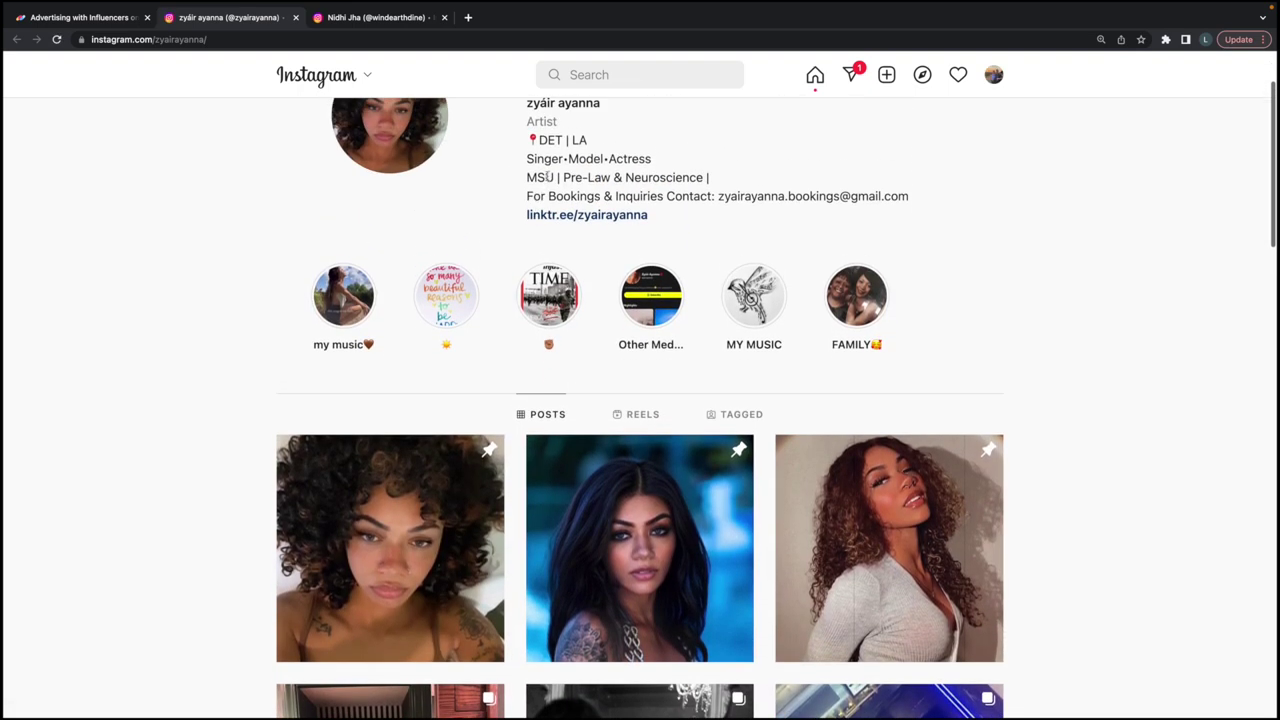
{"action": "scroll", "coordinate": [589, 320], "scroll_direction": "down", "scroll_amount": 2}
{"action": "scroll", "coordinate": [589, 320], "scroll_direction": "down", "scroll_amount": 2}
{"action": "scroll", "coordinate": [589, 320], "scroll_direction": "down", "scroll_amount": 1}
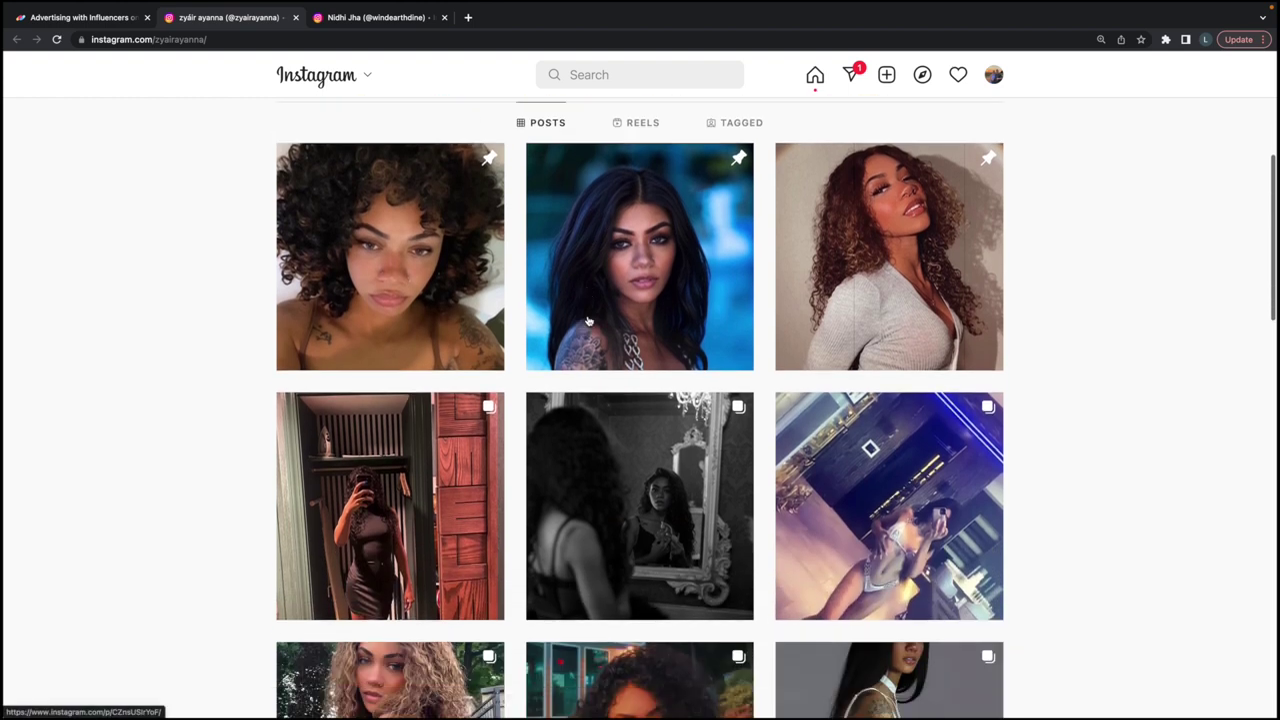
{"action": "scroll", "coordinate": [589, 320], "scroll_direction": "down", "scroll_amount": 2}
{"action": "scroll", "coordinate": [589, 320], "scroll_direction": "down", "scroll_amount": 1}
{"action": "scroll", "coordinate": [589, 320], "scroll_direction": "up", "scroll_amount": 3}
{"action": "scroll", "coordinate": [589, 320], "scroll_direction": "up", "scroll_amount": 4}
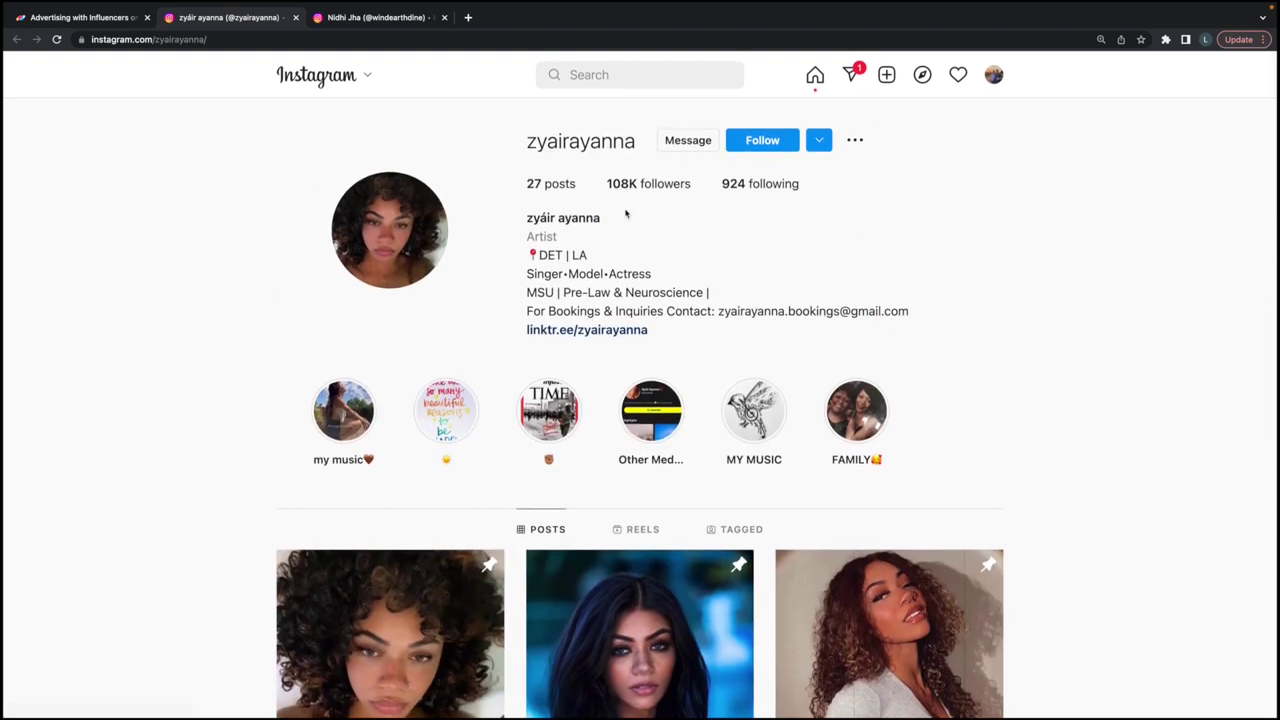
Return to InstaJet and review the cart's two accounts totalling $318.00, including the promo code field
{"action": "left_click", "coordinate": [116, 20]}
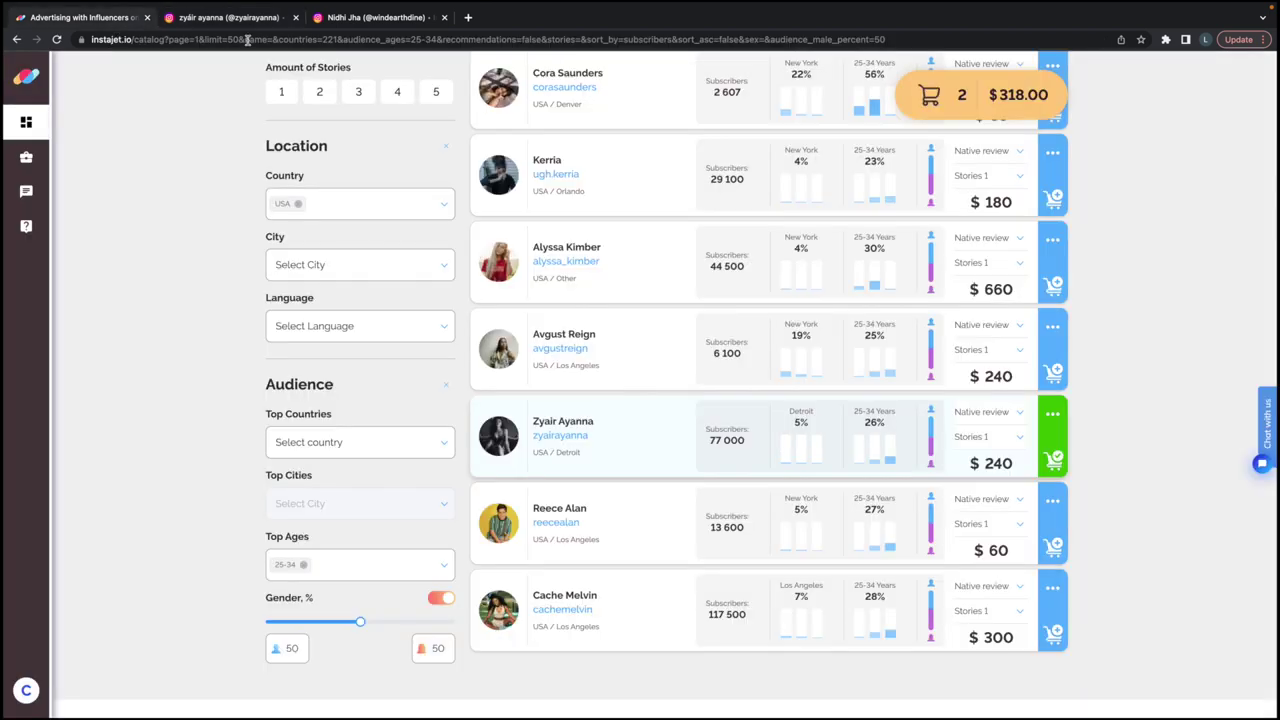
{"action": "scroll", "coordinate": [830, 200], "scroll_direction": "down", "scroll_amount": 1}
{"action": "scroll", "coordinate": [1117, 385], "scroll_direction": "up", "scroll_amount": 3}
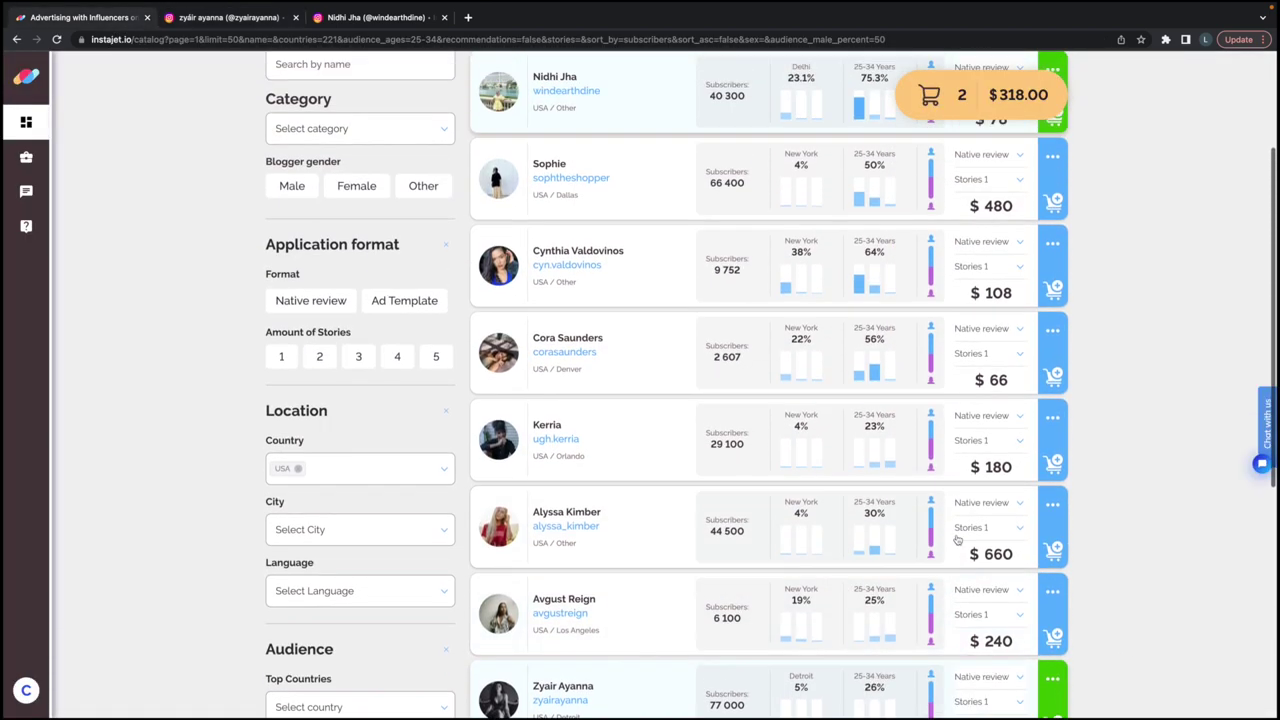
{"action": "scroll", "coordinate": [1000, 250], "scroll_direction": "up", "scroll_amount": 2}
{"action": "left_click", "coordinate": [978, 150]}
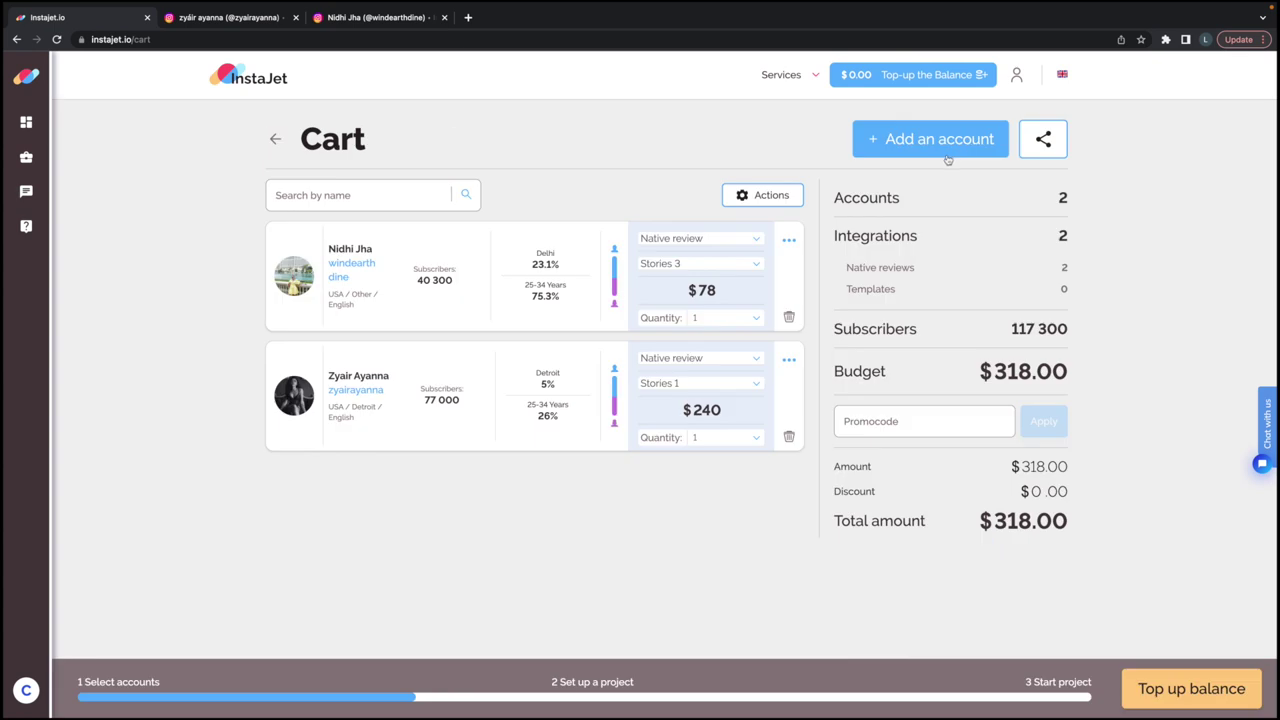
{"action": "scroll", "coordinate": [821, 213], "scroll_direction": "down", "scroll_amount": 1}
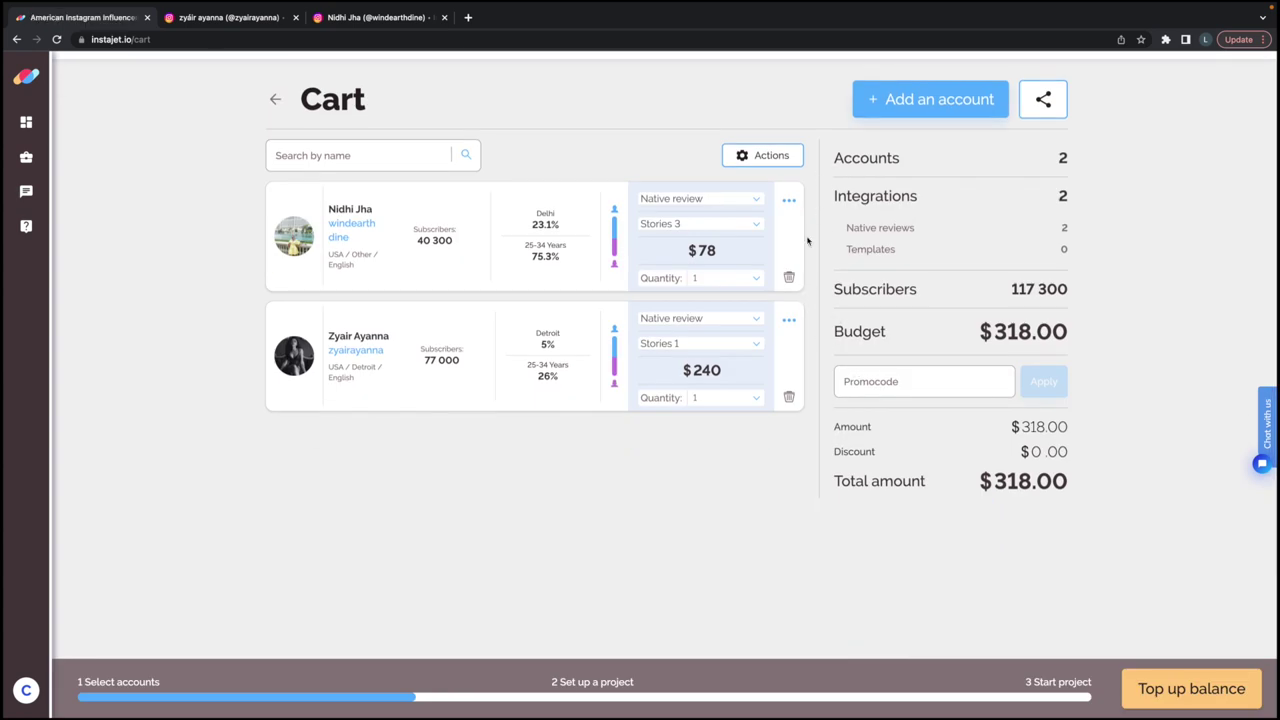
{"action": "scroll", "coordinate": [810, 240], "scroll_direction": "up", "scroll_amount": 1}
{"action": "scroll", "coordinate": [825, 238], "scroll_direction": "down", "scroll_amount": 1}
{"action": "left_click", "coordinate": [920, 384]}
{"action": "scroll", "coordinate": [920, 384], "scroll_direction": "up", "scroll_amount": 1}
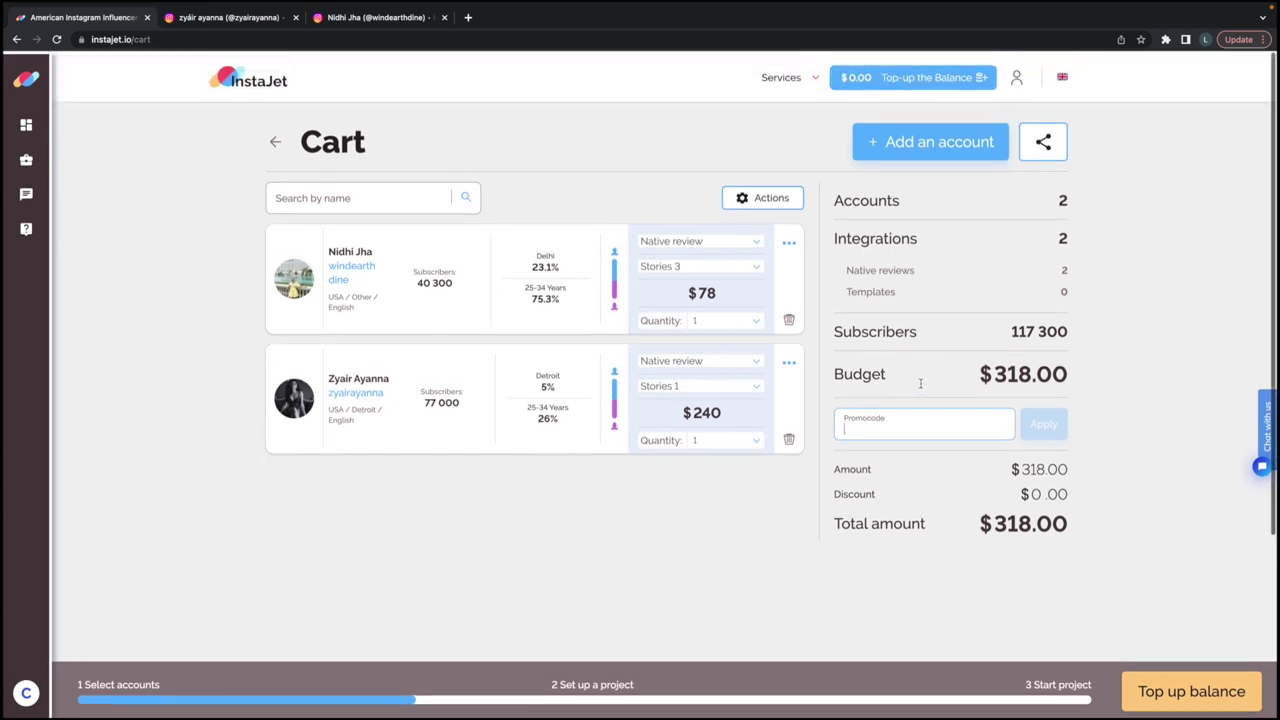
Open and close the Top-up the Balance form, then bring up the support options
{"action": "left_click", "coordinate": [904, 80]}
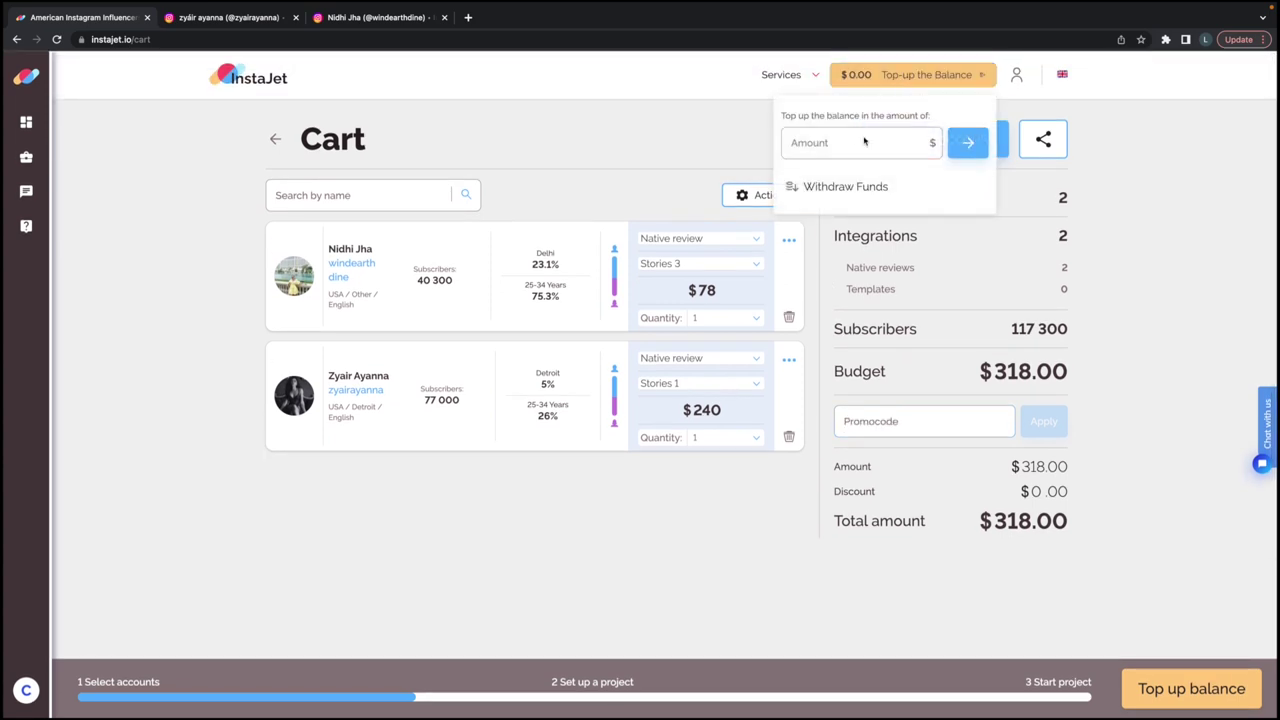
{"action": "left_click", "coordinate": [858, 145]}
{"action": "left_click", "coordinate": [695, 173]}
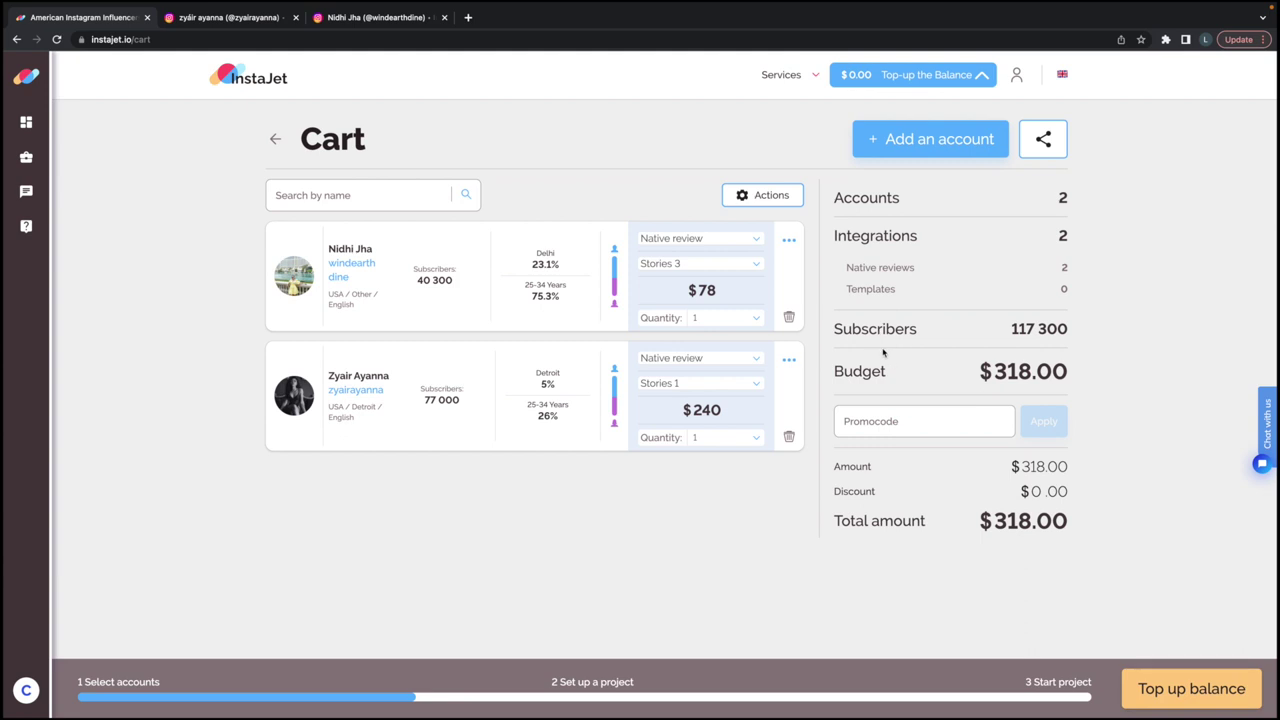
{"action": "scroll", "coordinate": [793, 418], "scroll_direction": "down", "scroll_amount": 1}
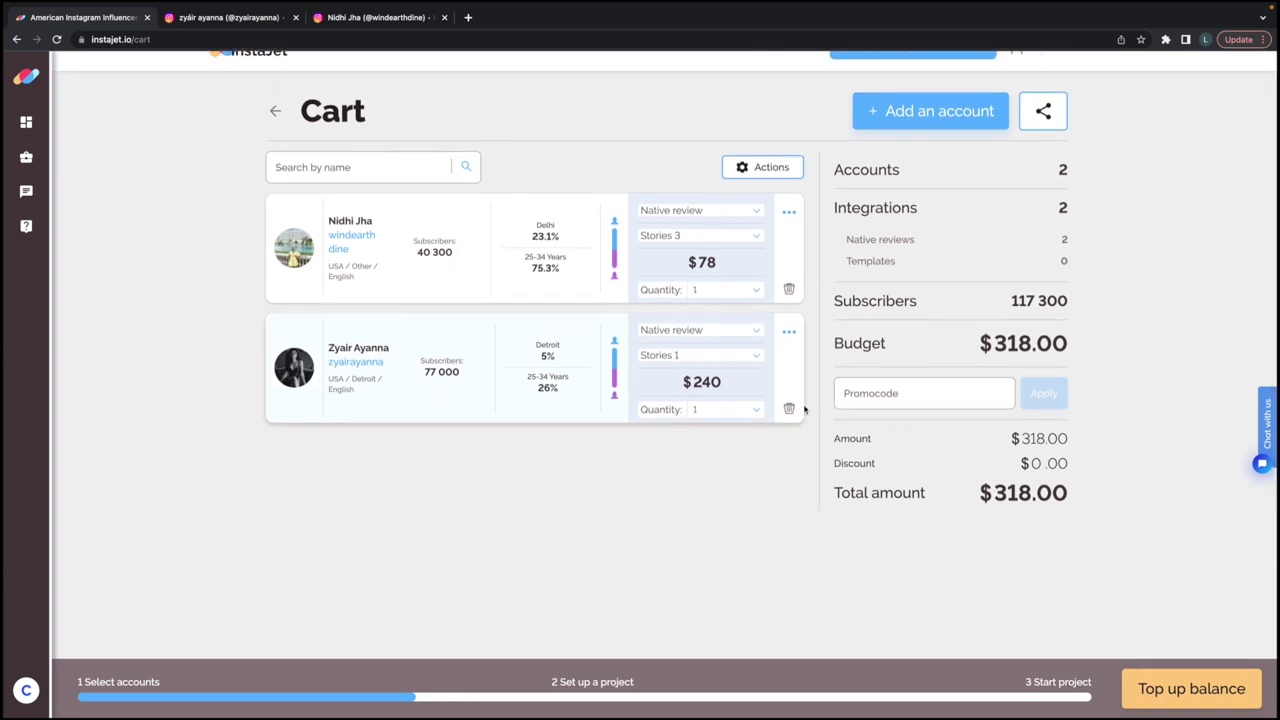
{"action": "scroll", "coordinate": [815, 432], "scroll_direction": "up", "scroll_amount": 1}
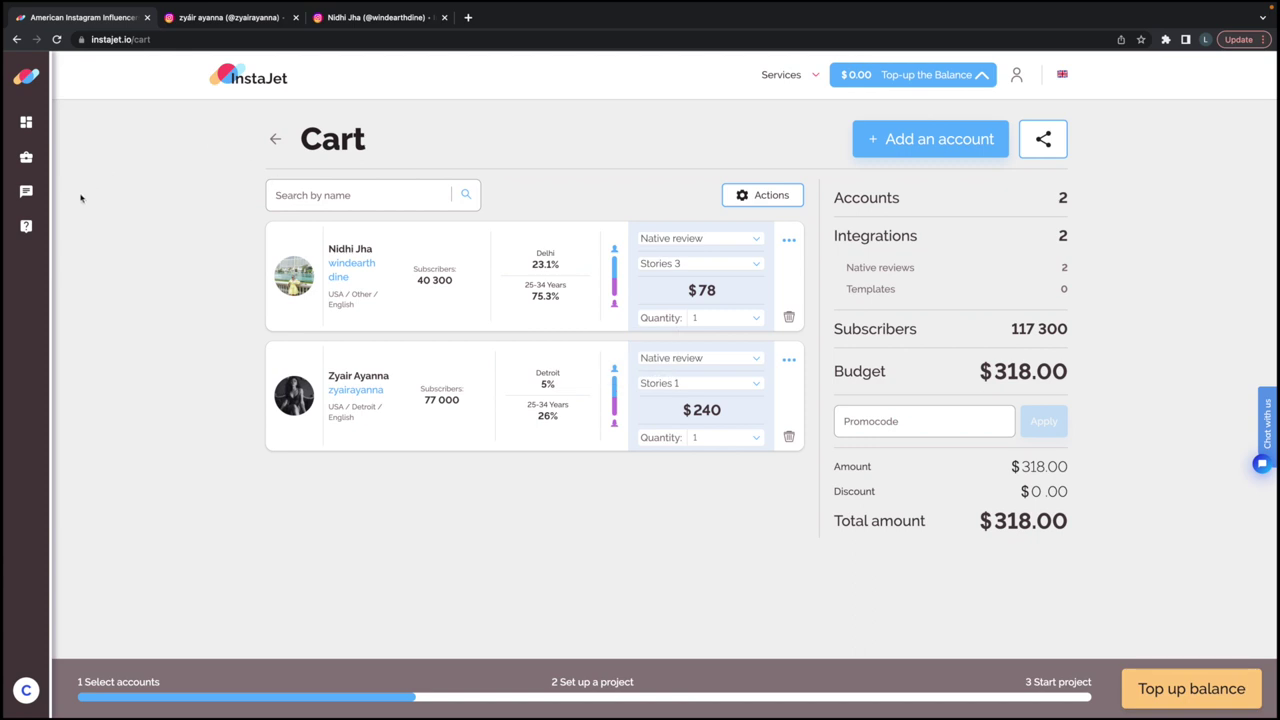
{"action": "left_click", "coordinate": [34, 226]}
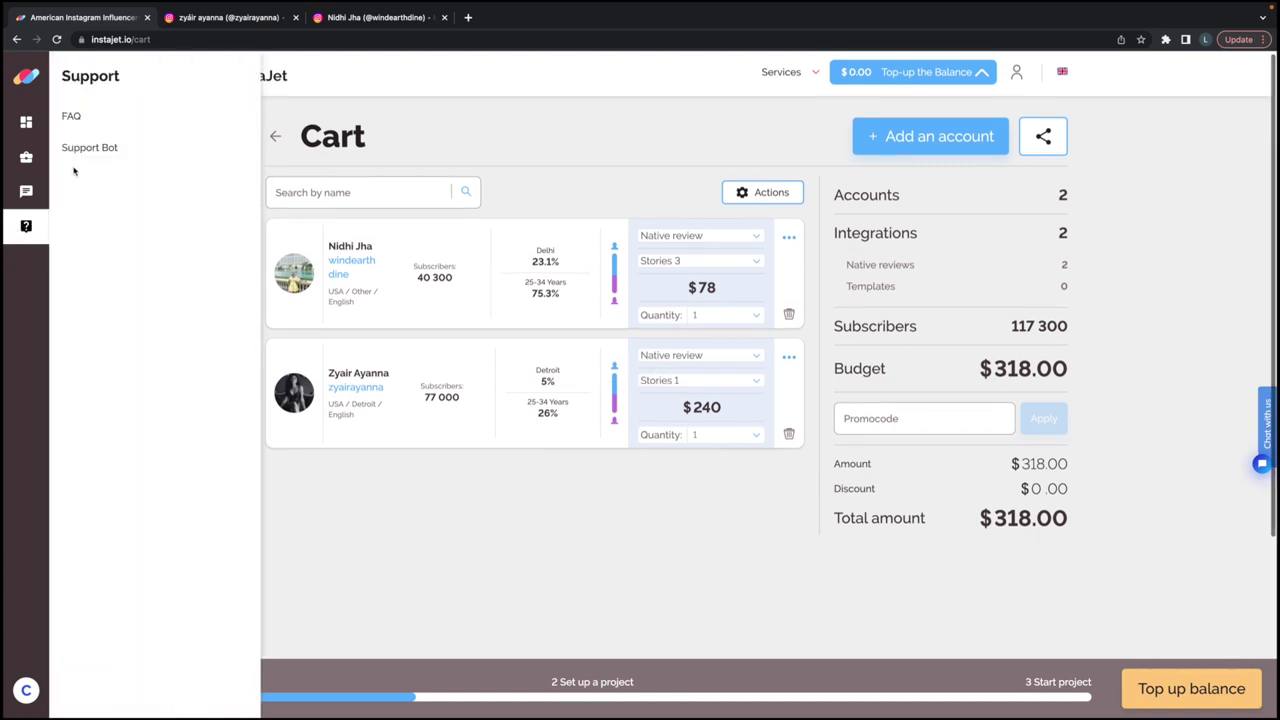
Open FAQ from the Support panel and scroll through the General, Advertiser and Influencer questions
{"action": "left_click", "coordinate": [73, 118]}
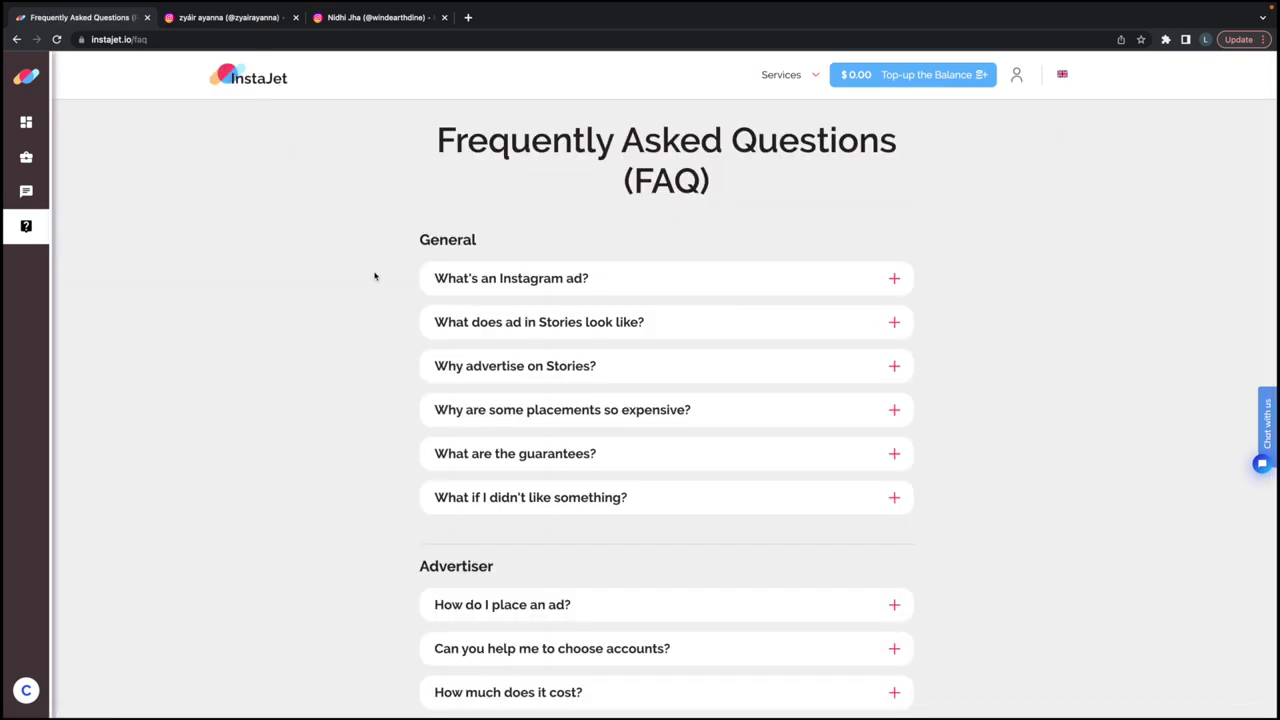
{"action": "scroll", "coordinate": [390, 275], "scroll_direction": "down", "scroll_amount": 1}
{"action": "scroll", "coordinate": [396, 273], "scroll_direction": "down", "scroll_amount": 1}
{"action": "scroll", "coordinate": [394, 290], "scroll_direction": "down", "scroll_amount": 1}
{"action": "scroll", "coordinate": [394, 306], "scroll_direction": "down", "scroll_amount": 5}
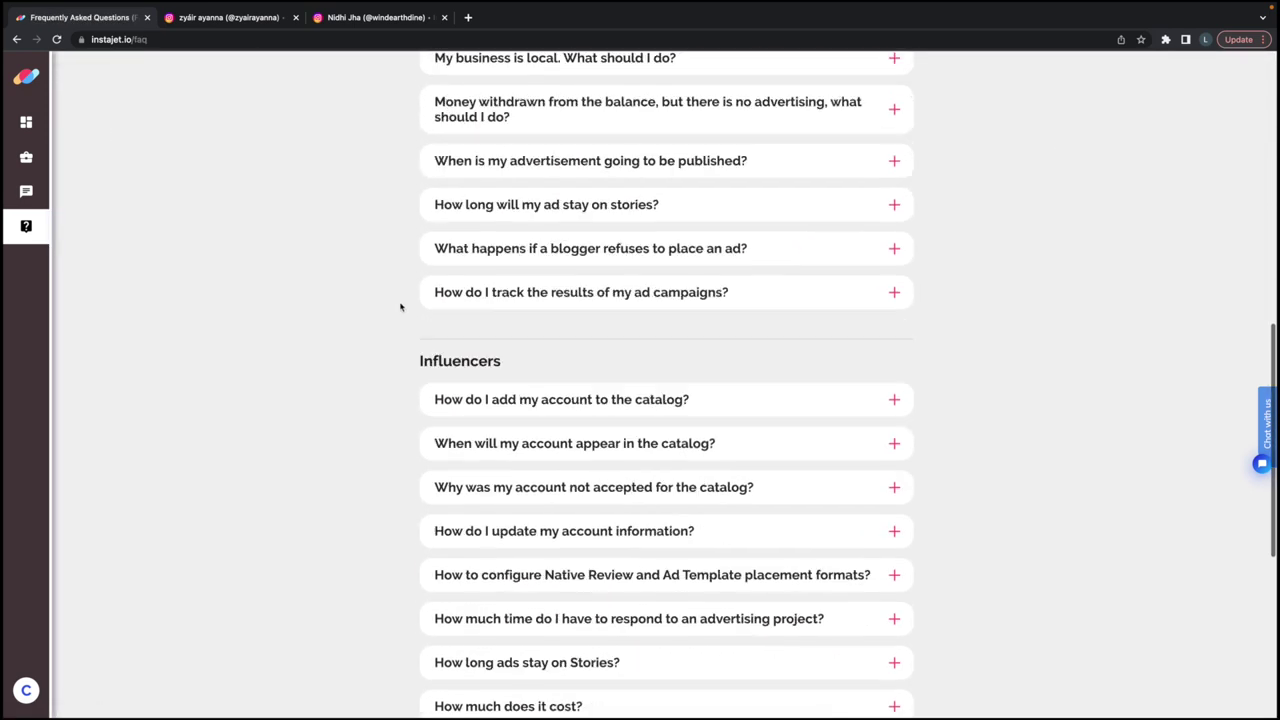
{"action": "scroll", "coordinate": [397, 304], "scroll_direction": "down", "scroll_amount": 3}
{"action": "scroll", "coordinate": [397, 306], "scroll_direction": "up", "scroll_amount": 3}
{"action": "scroll", "coordinate": [380, 300], "scroll_direction": "up", "scroll_amount": 10}
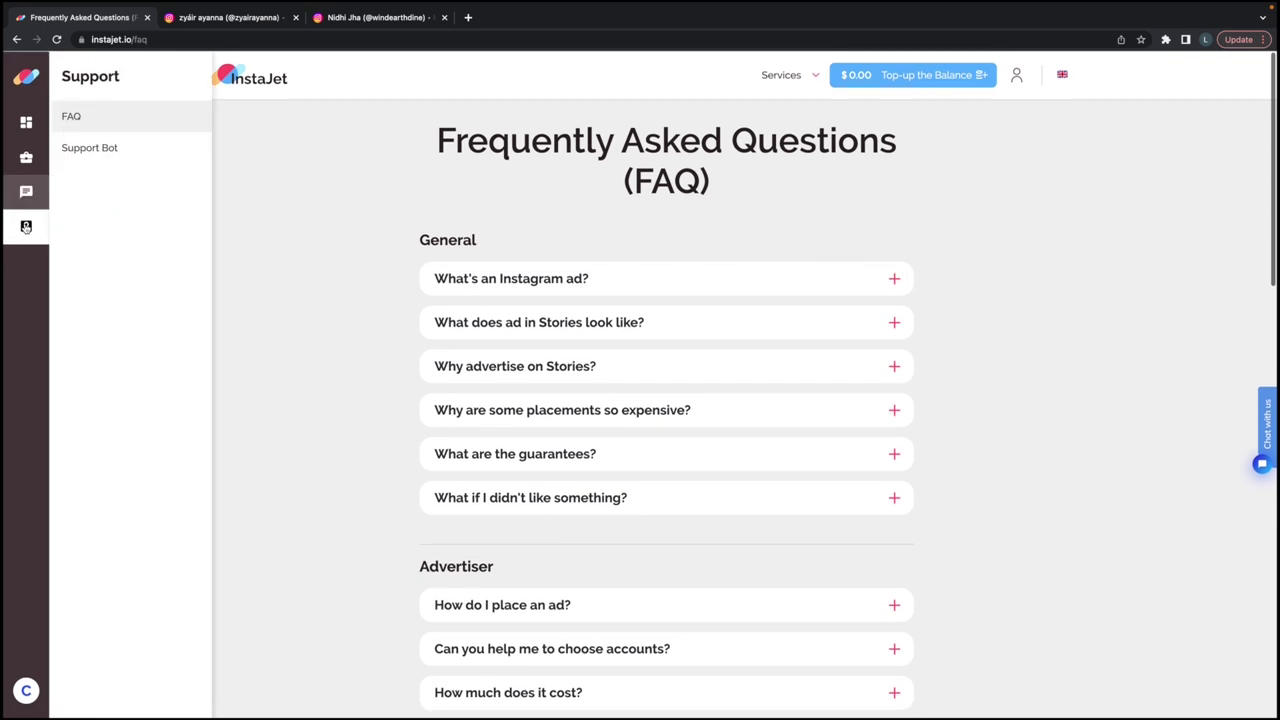